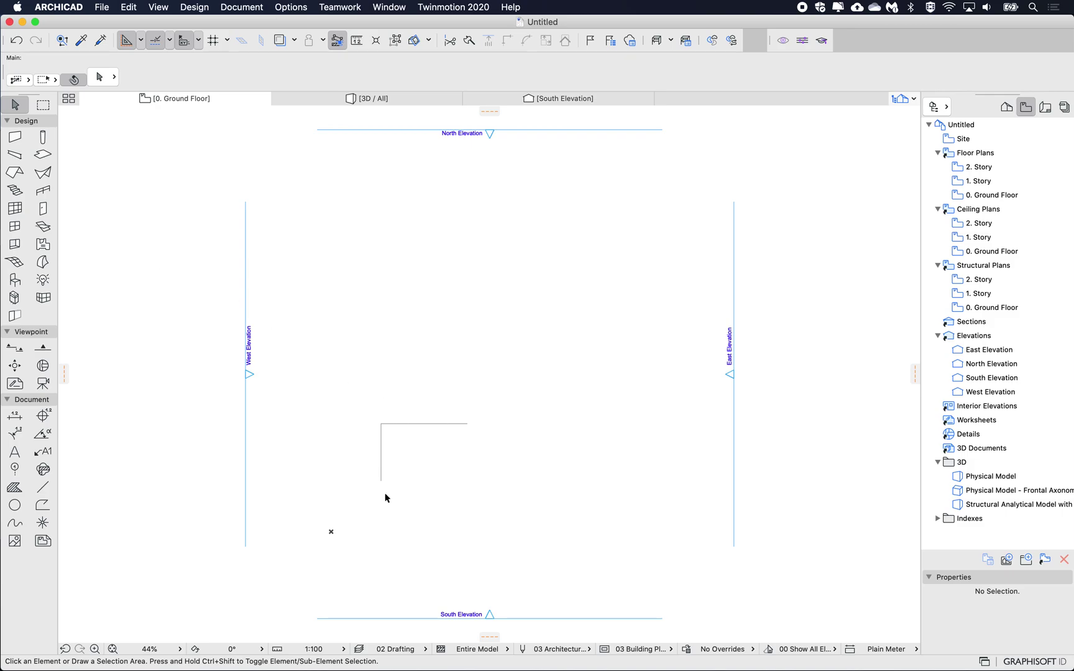
Step: Zoom in on the L-shaped guide lines and activate the Stair tool
scroll(400, 461, up, 5)
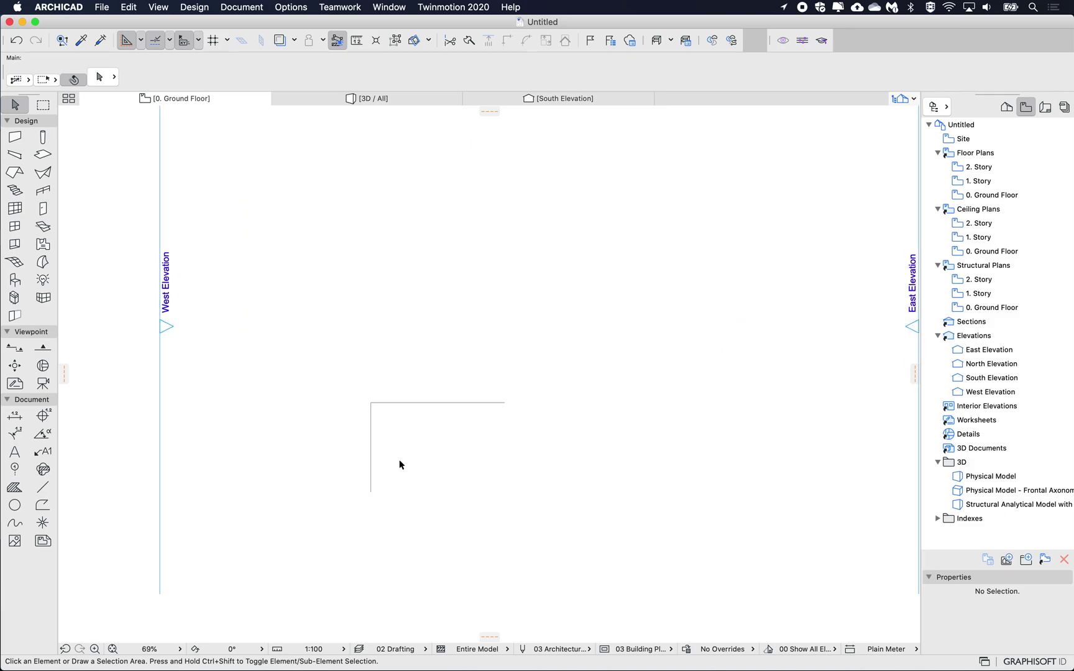
scroll(400, 465, right, 2)
scroll(399, 465, down, 1)
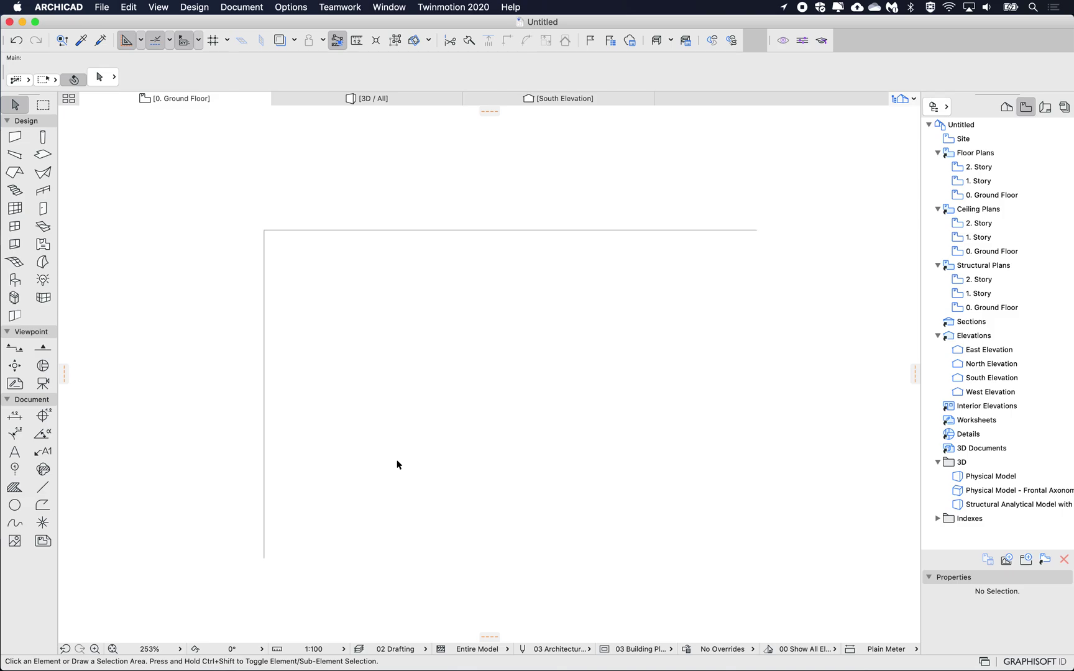
click(15, 192)
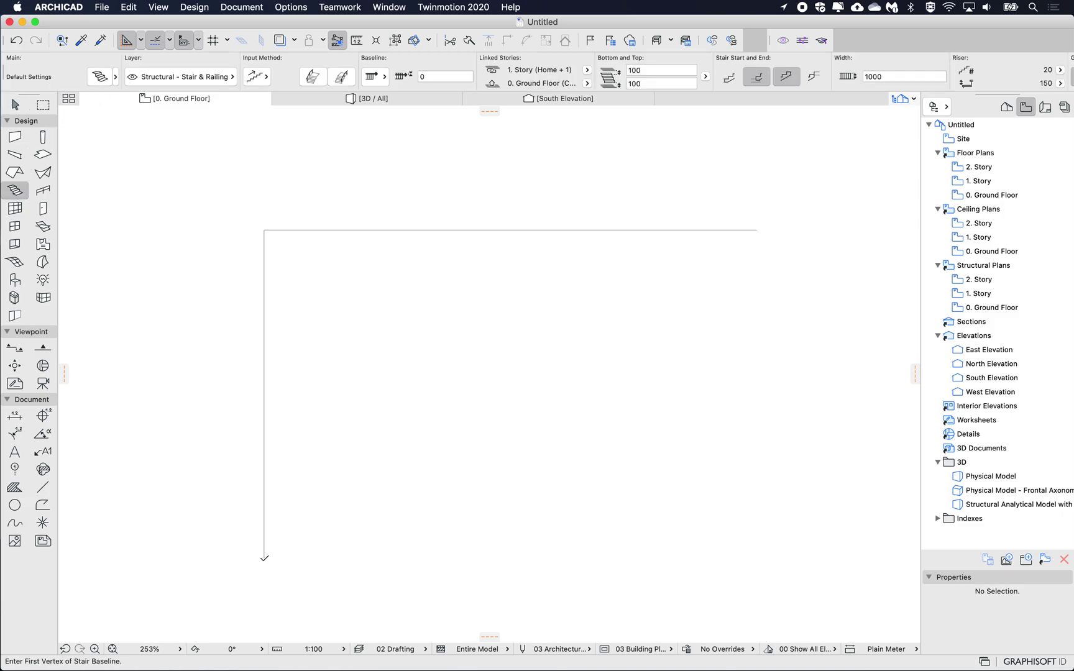
Step: Draw the stair from the bottom-left corner up to the top-left, then along the top line
click(264, 558)
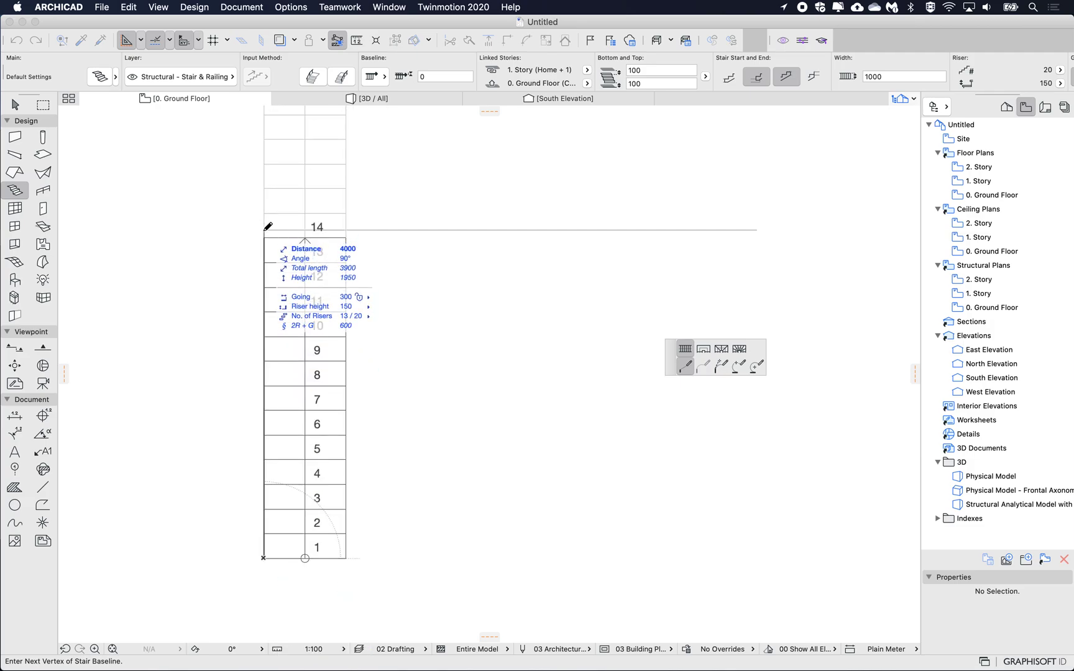
click(264, 230)
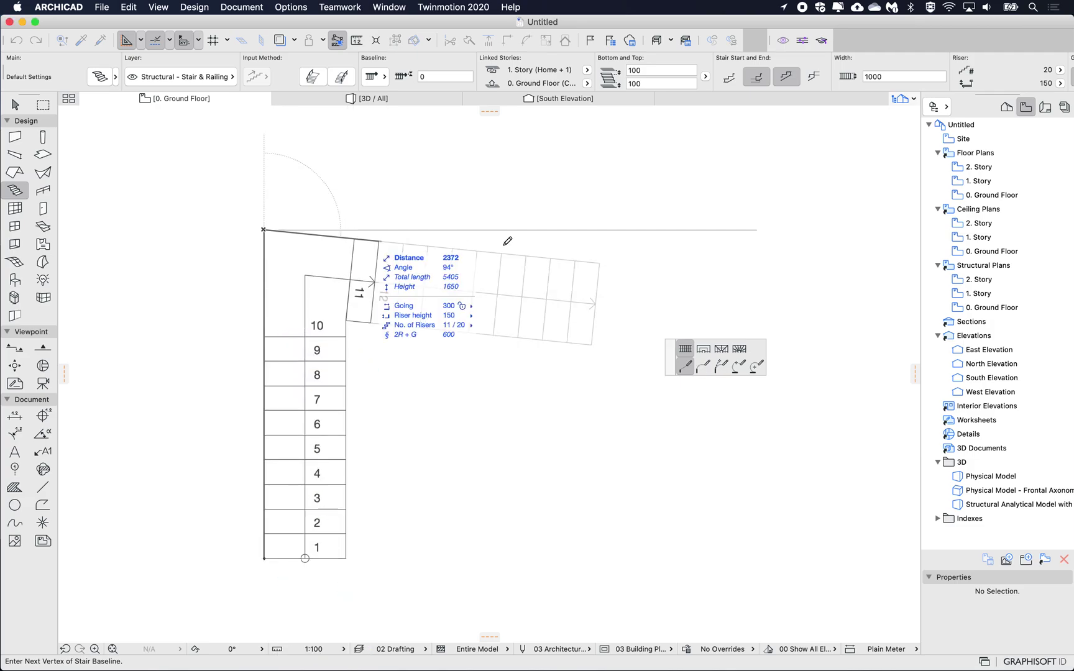
double_click(731, 228)
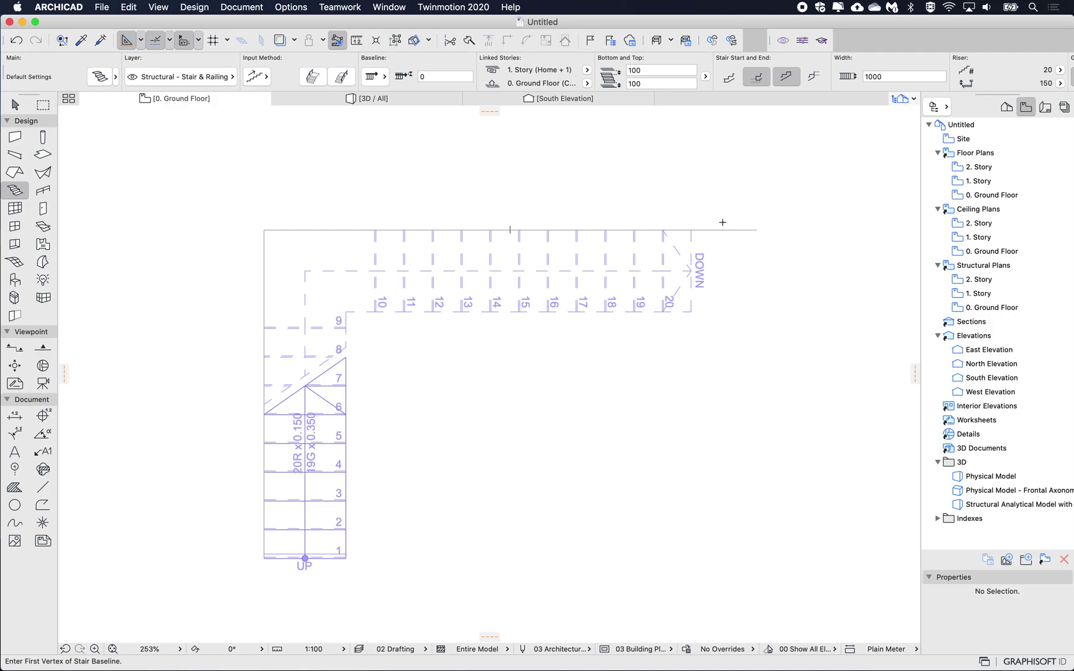
Step: Set the selected stair's floor plan grid to Built-In Stair Grid in Stair Selection Settings
shift+click(354, 287)
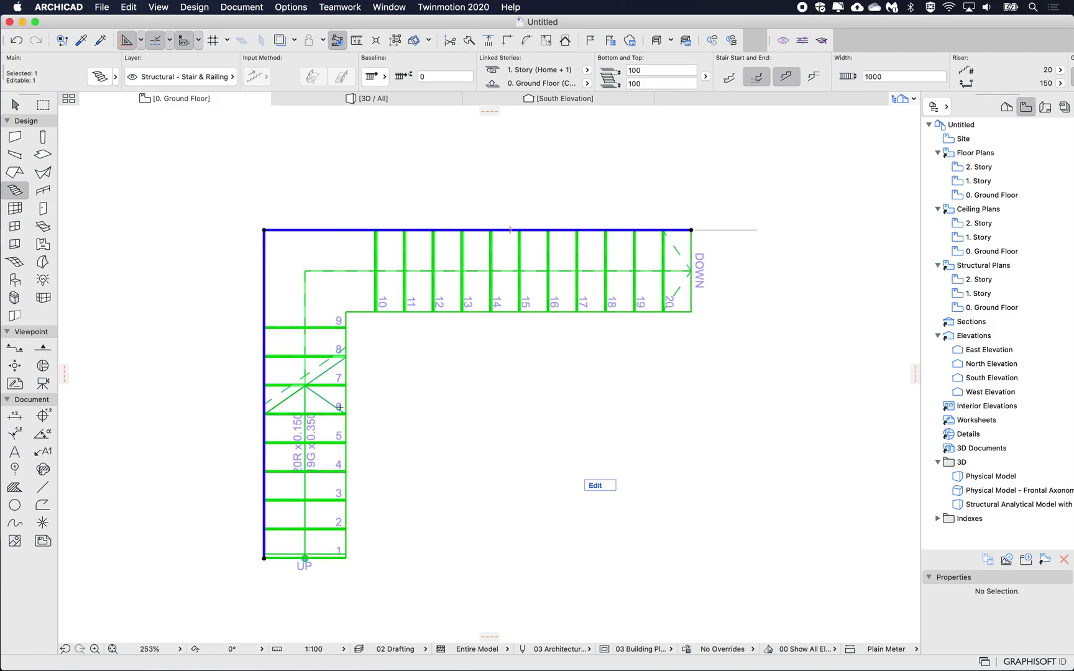
click(419, 313)
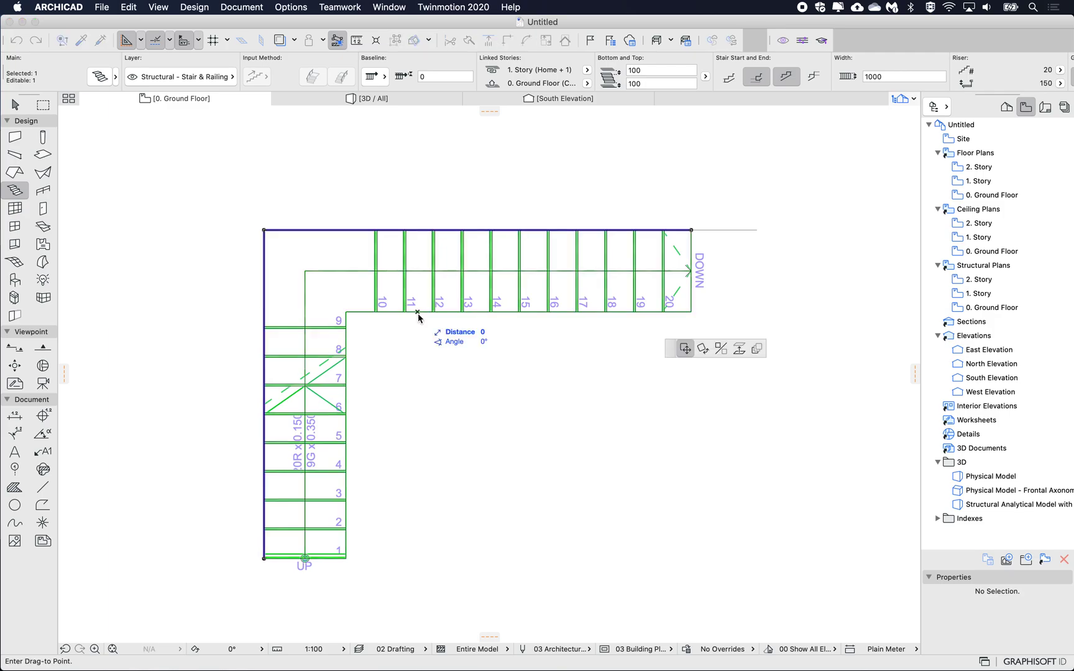
key(Escape)
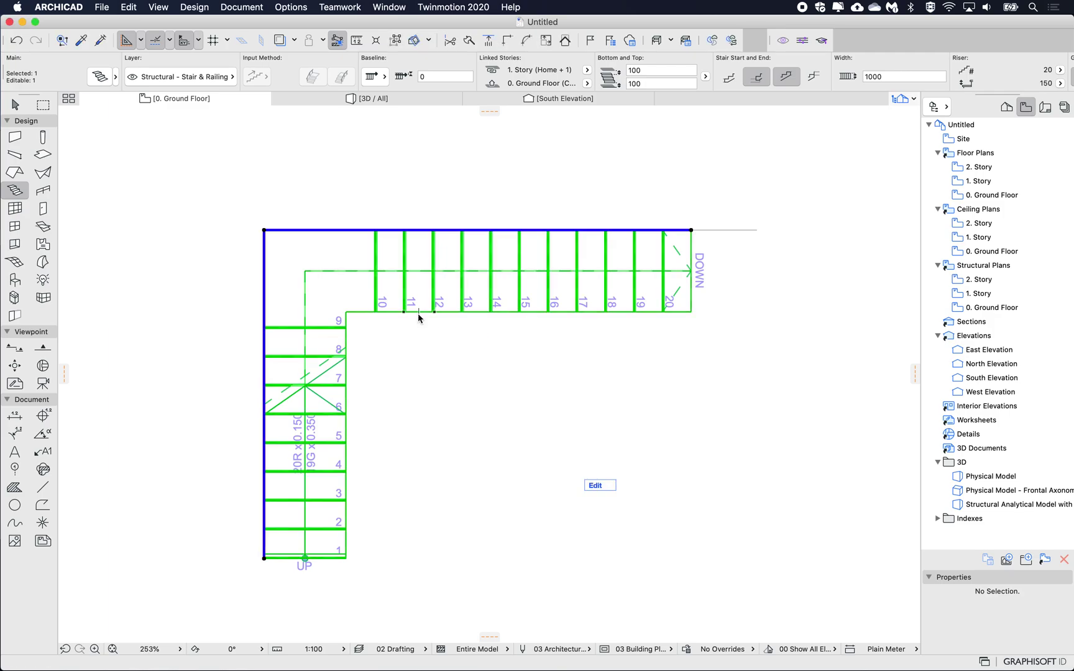
double_click(419, 313)
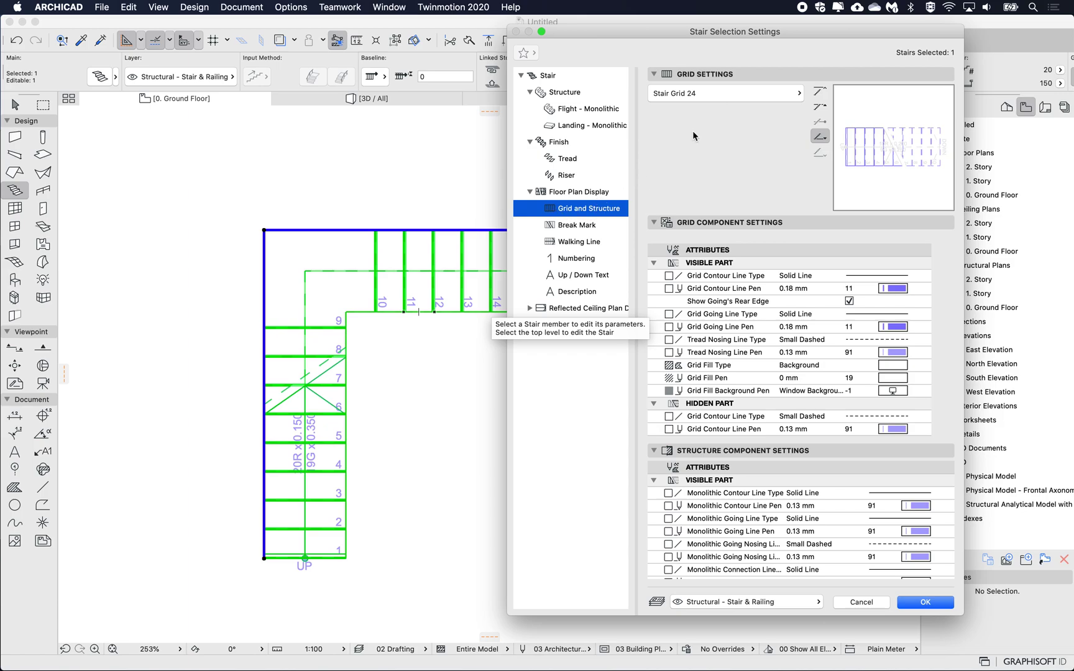
click(769, 98)
click(836, 134)
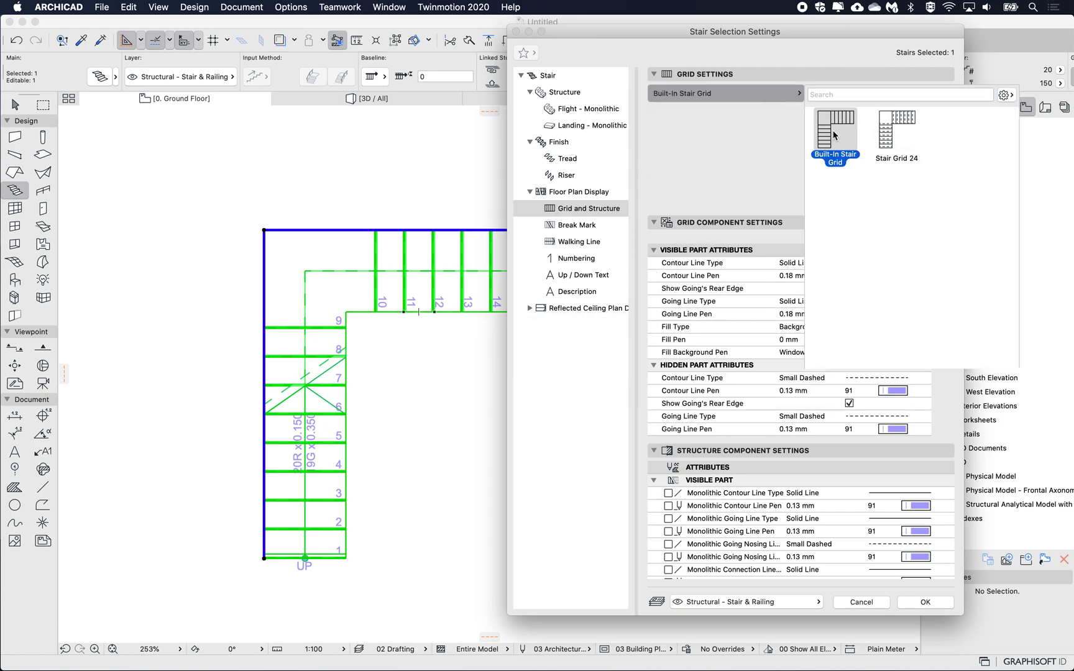
click(734, 168)
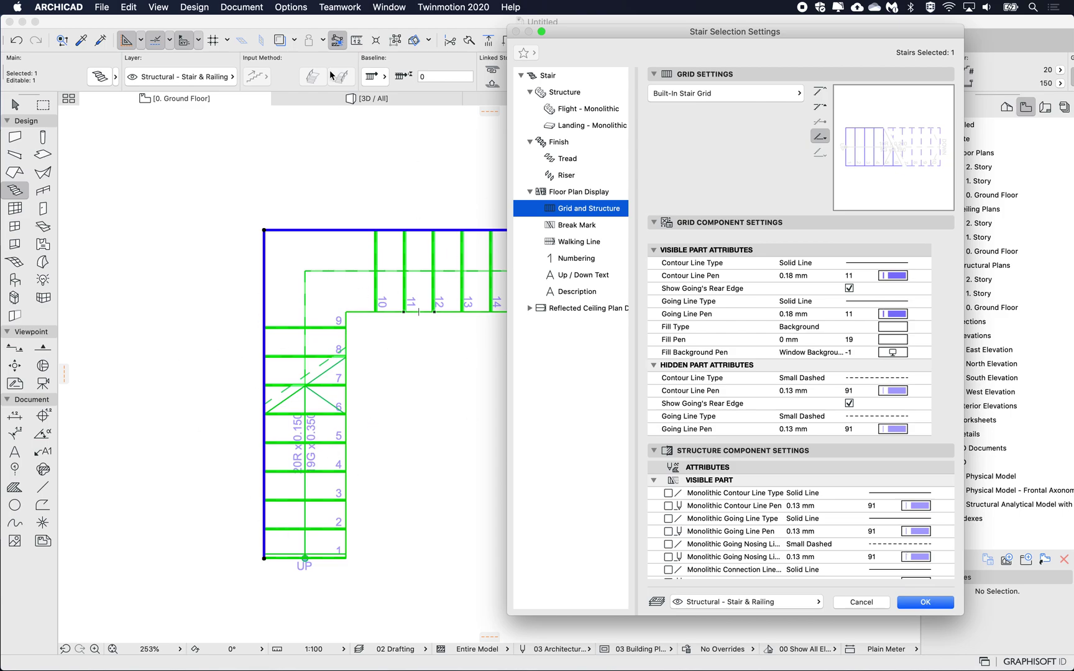
click(918, 601)
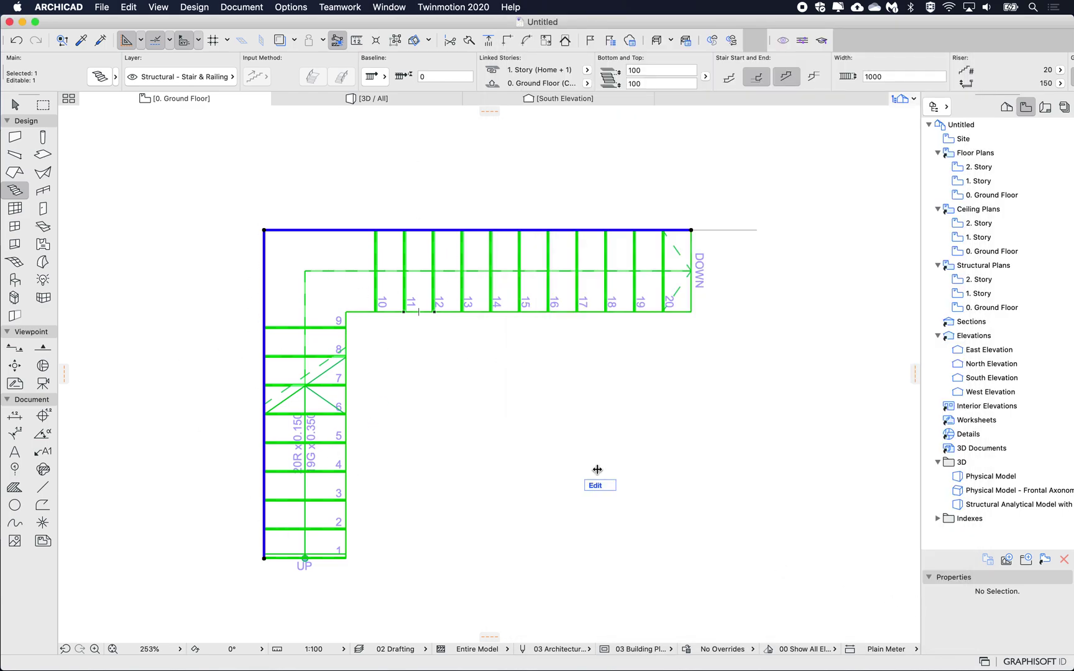
Step: Select the stair and pick its corner turning for editing
key(Escape)
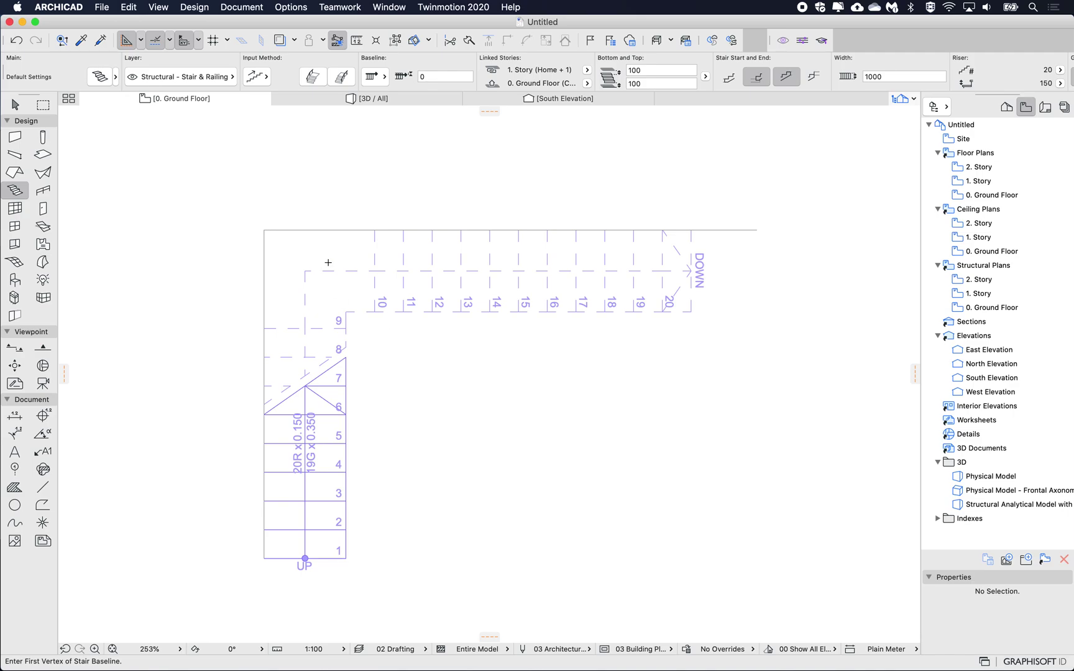
scroll(329, 262, up, 5)
scroll(328, 262, down, 3)
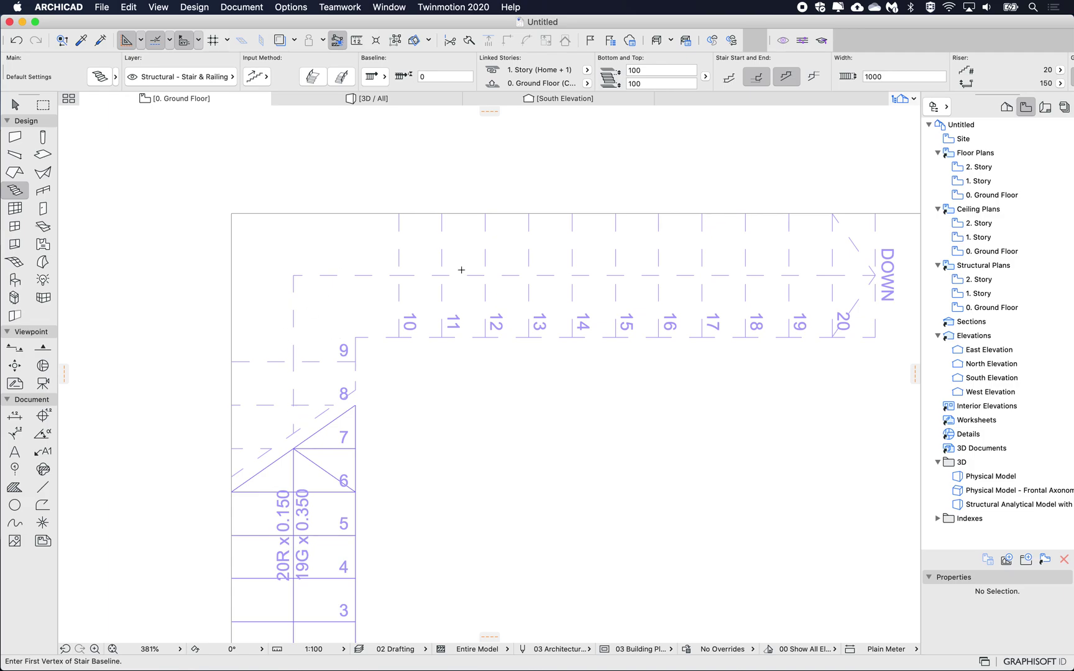
shift+click(354, 291)
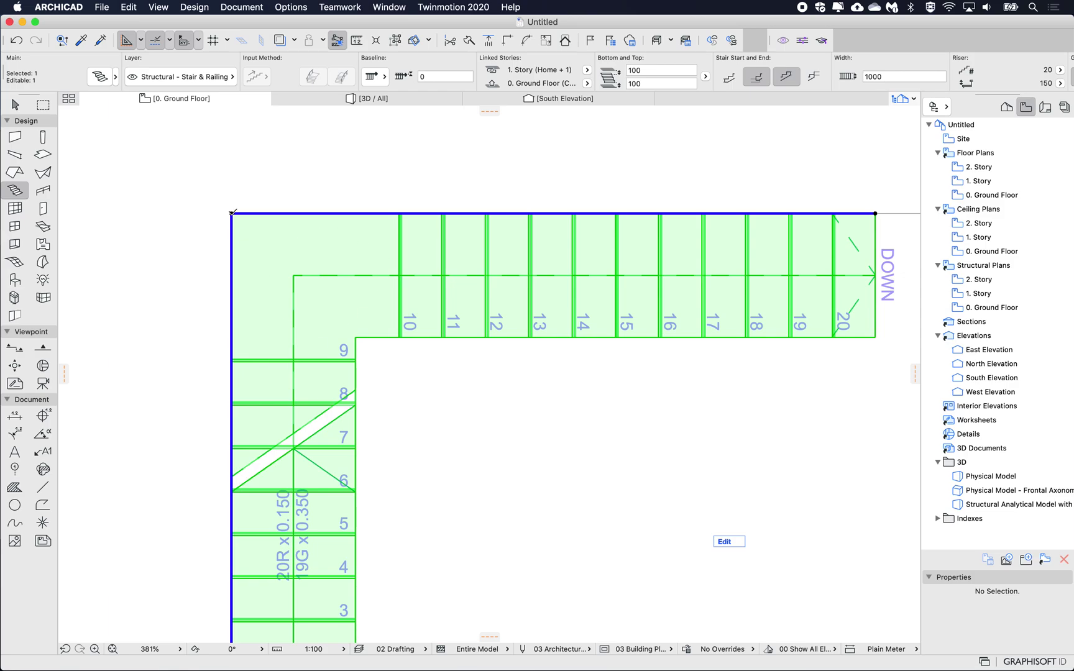
click(232, 212)
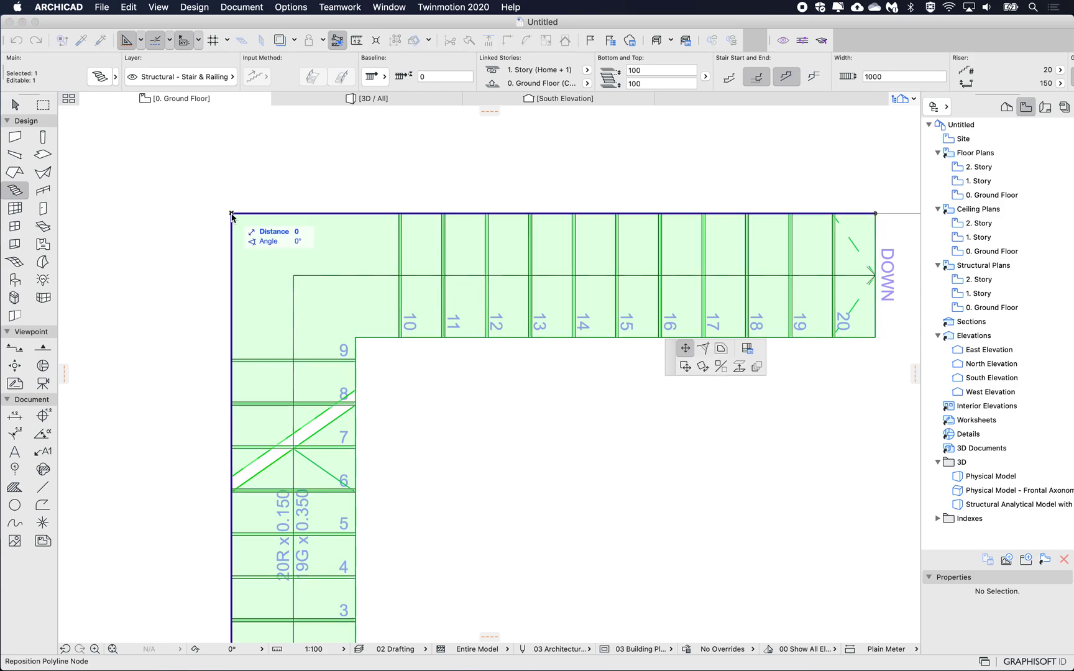
Step: Make the corner a Winder with Equal Angles using a Fixed Number of Goings of 3
click(747, 350)
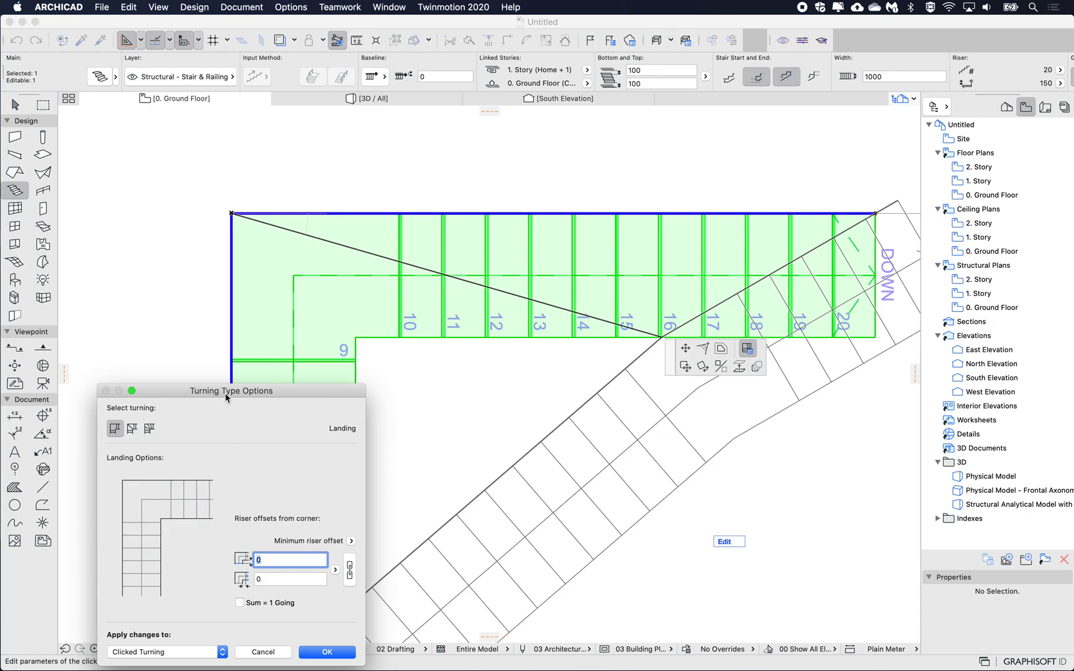
drag(229, 391, 484, 228)
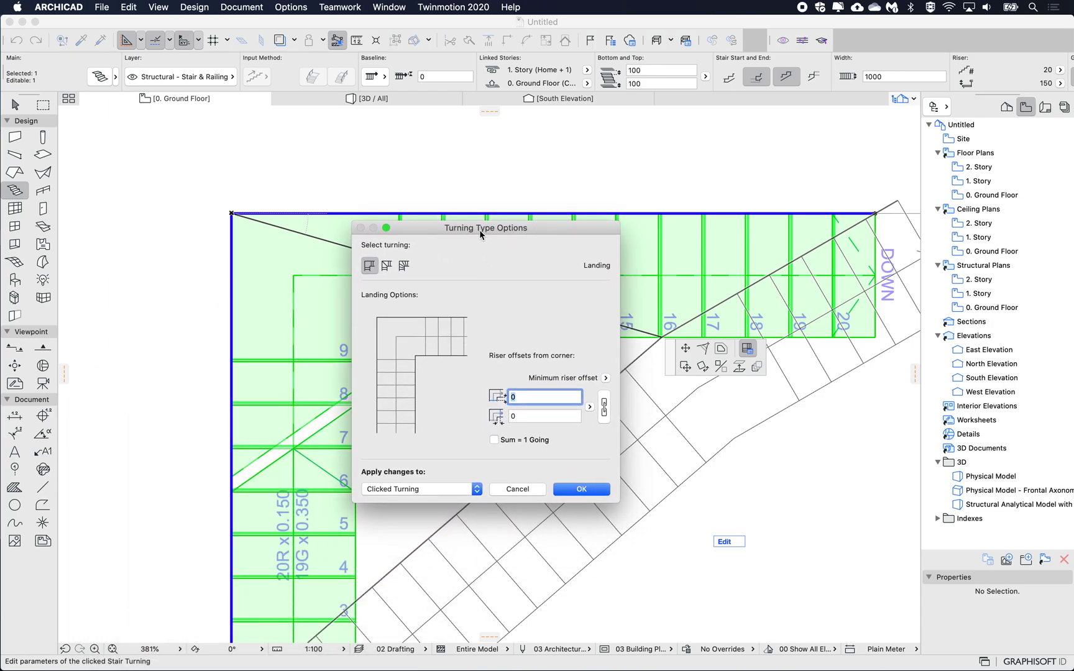
click(385, 265)
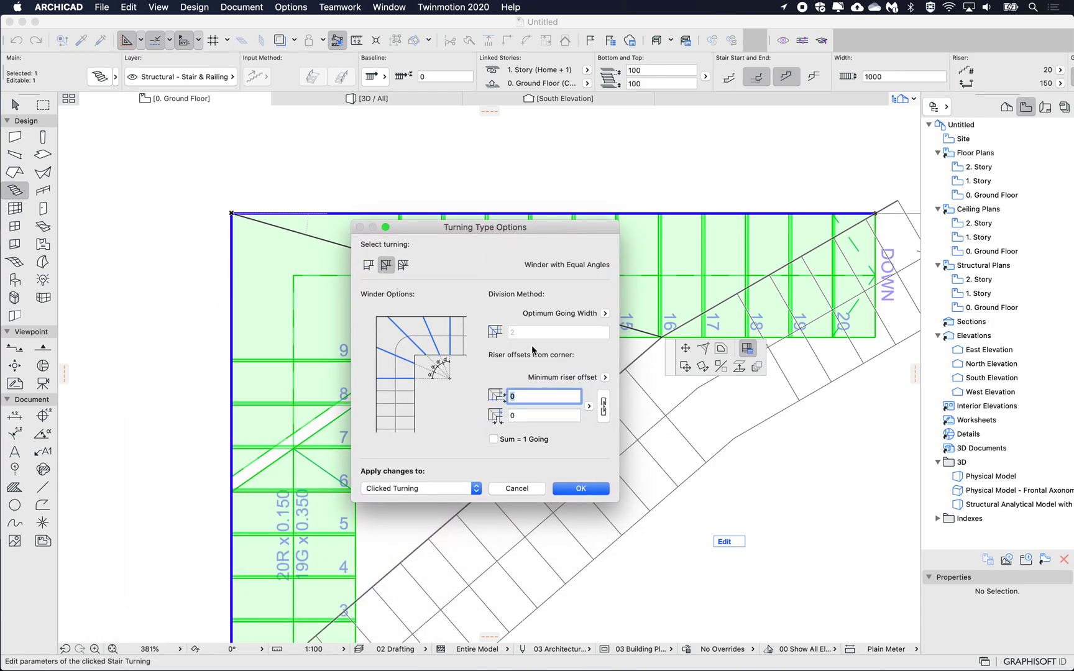
click(606, 314)
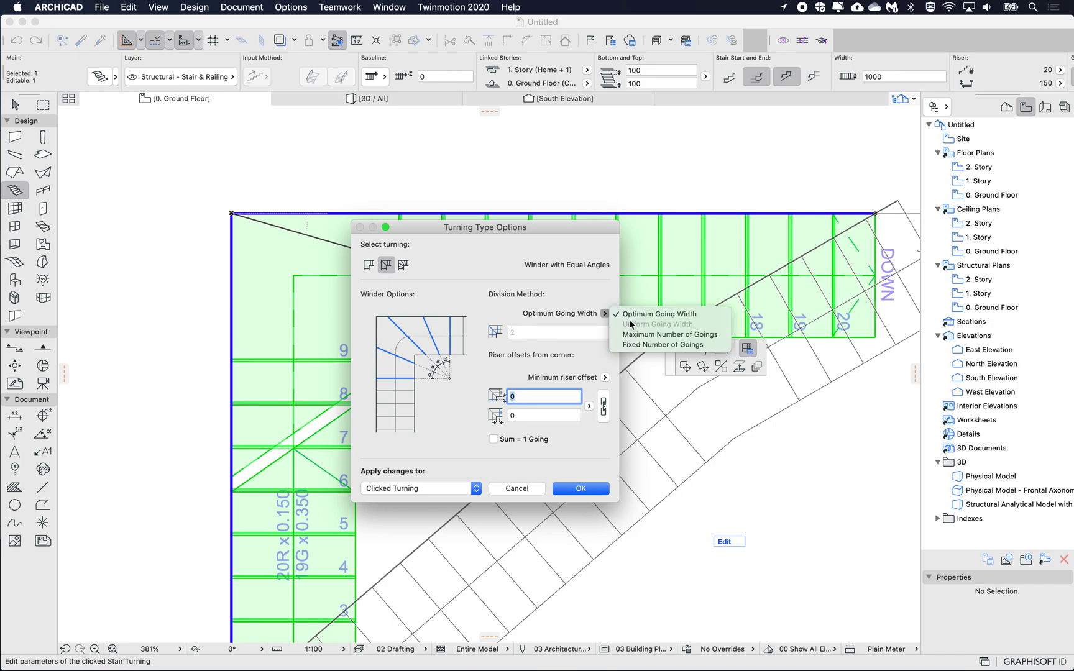
click(634, 345)
click(509, 331)
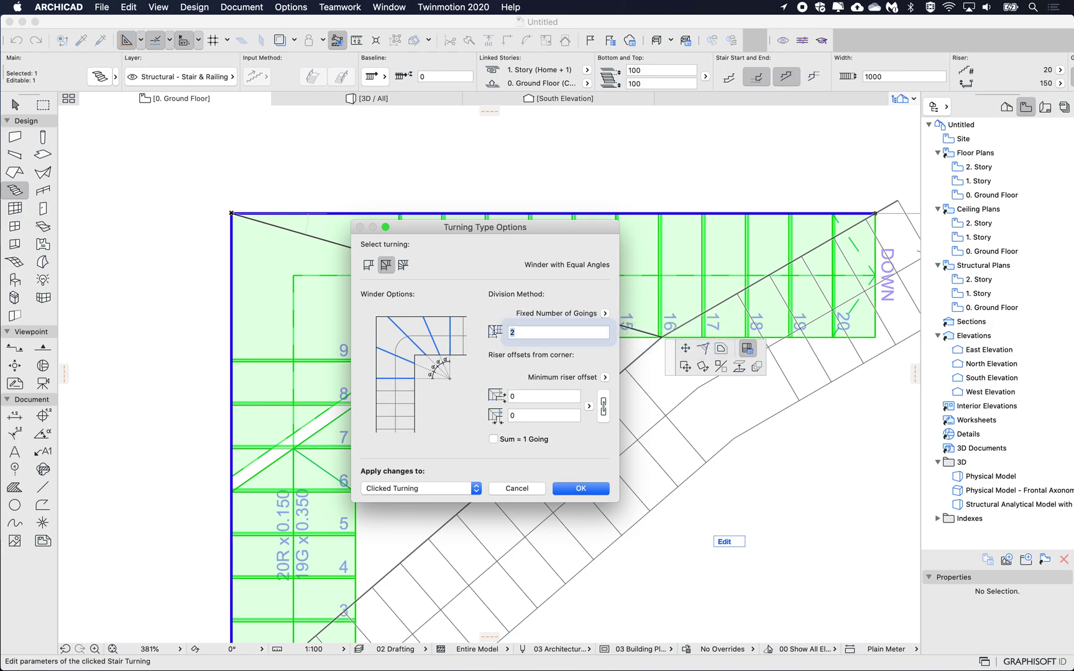
Step: Fix both riser offsets from the corner at 300 and apply the winder
click(605, 376)
click(622, 375)
double_click(533, 400)
text(300)
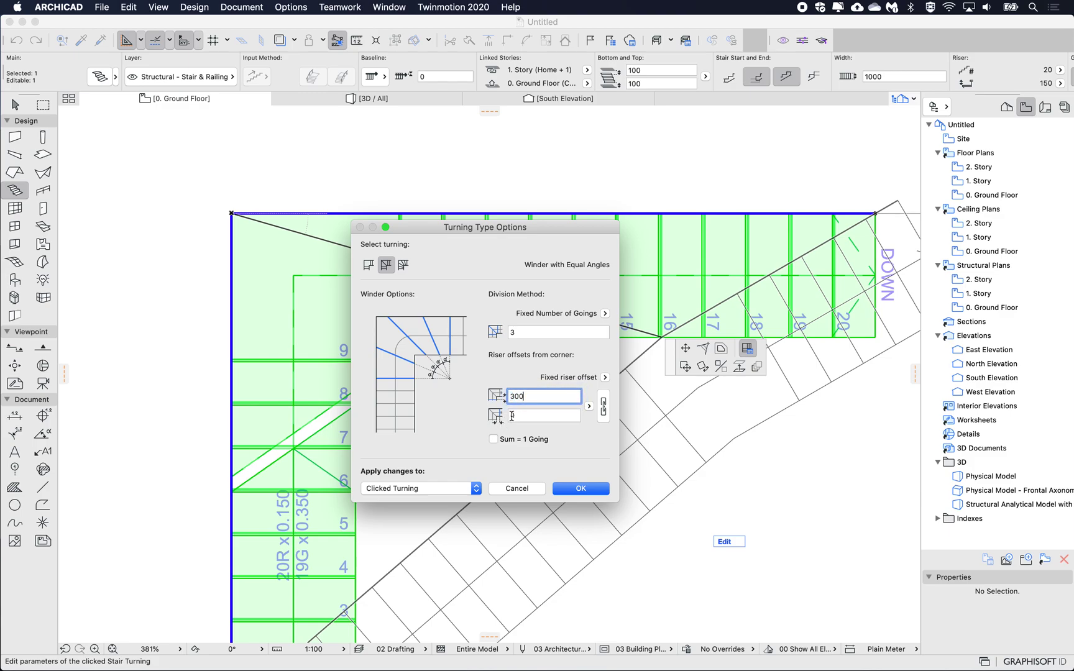
key(Tab)
text(300)
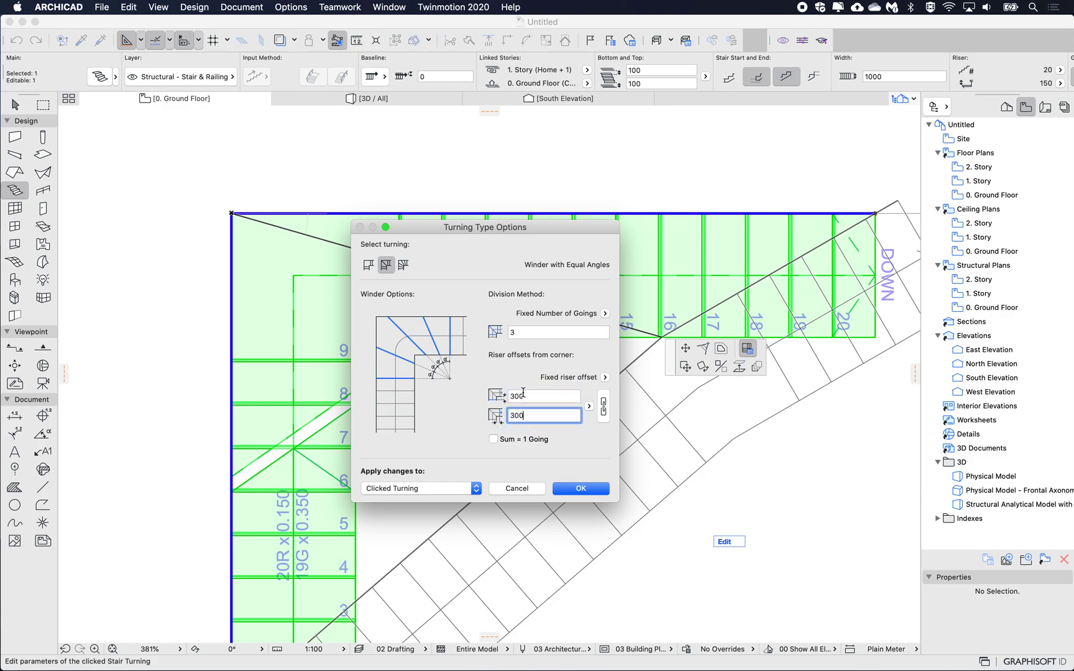
click(539, 396)
drag(454, 232, 532, 220)
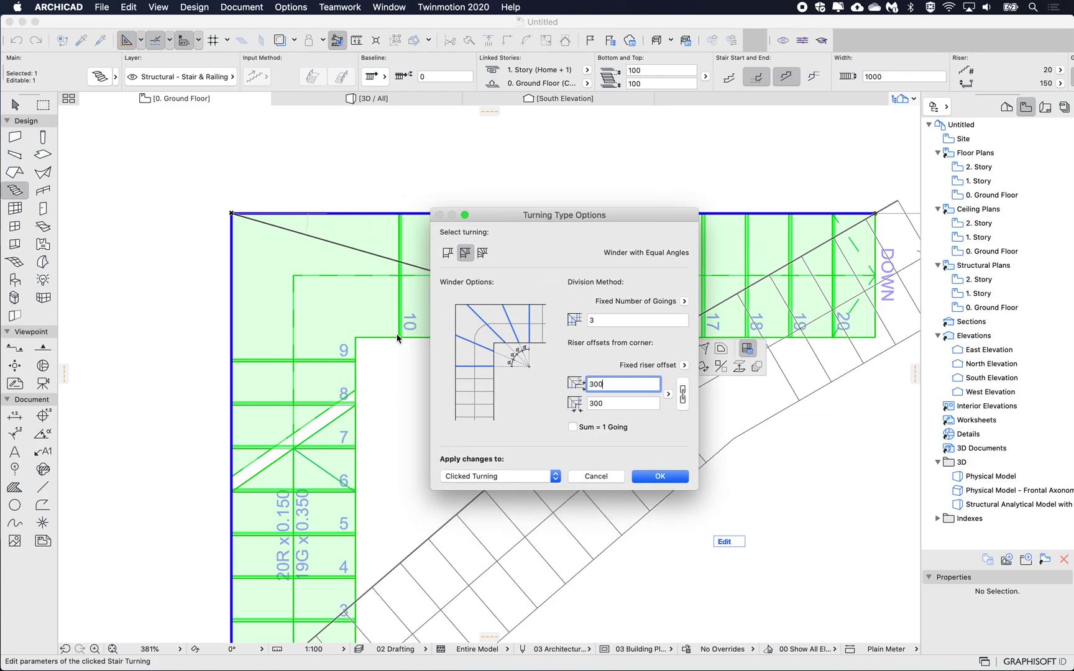
click(669, 477)
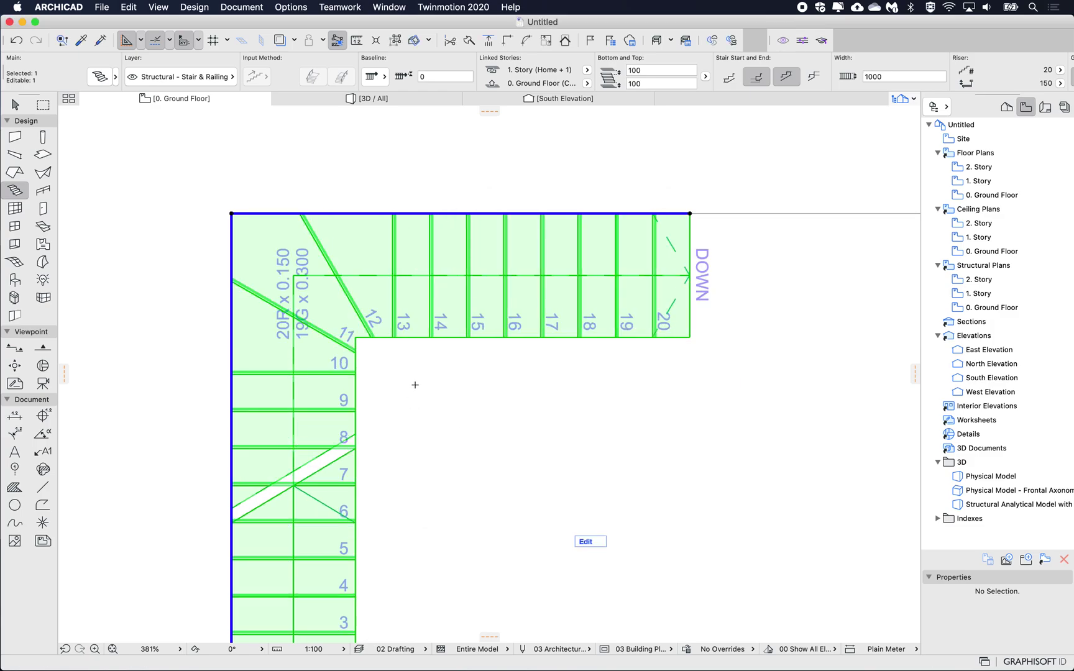
key(Escape)
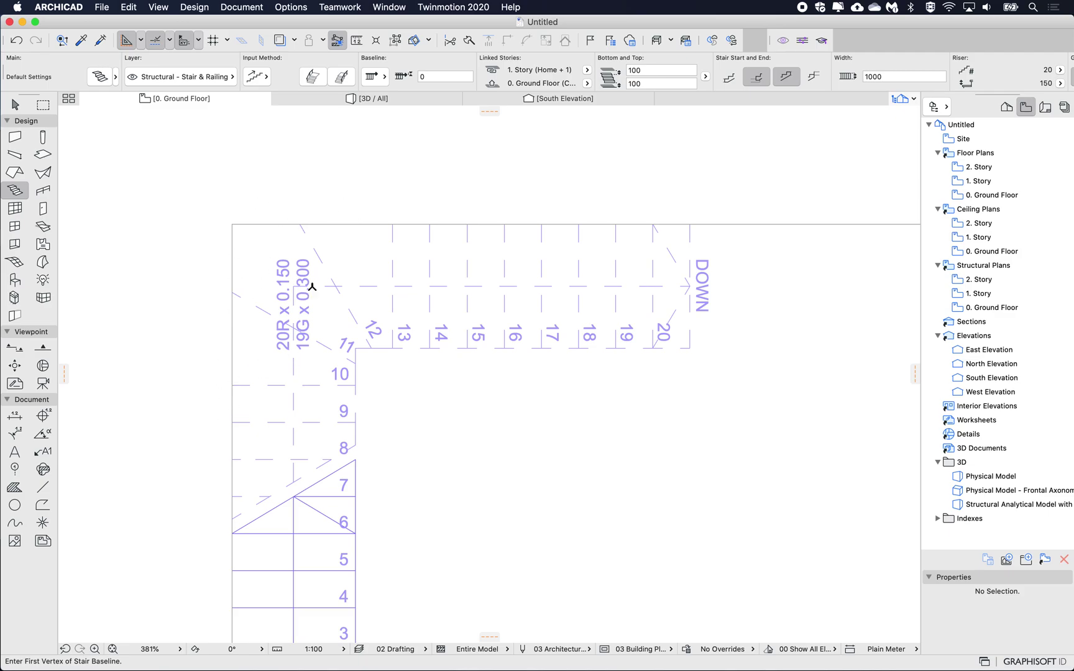
shift+click(346, 266)
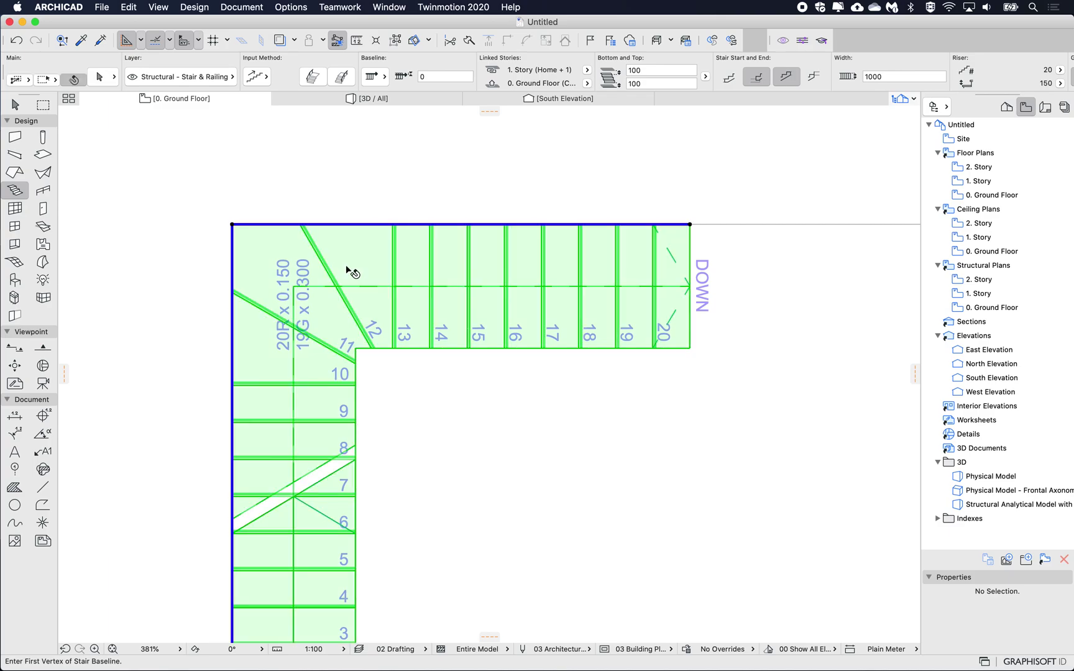
click(232, 225)
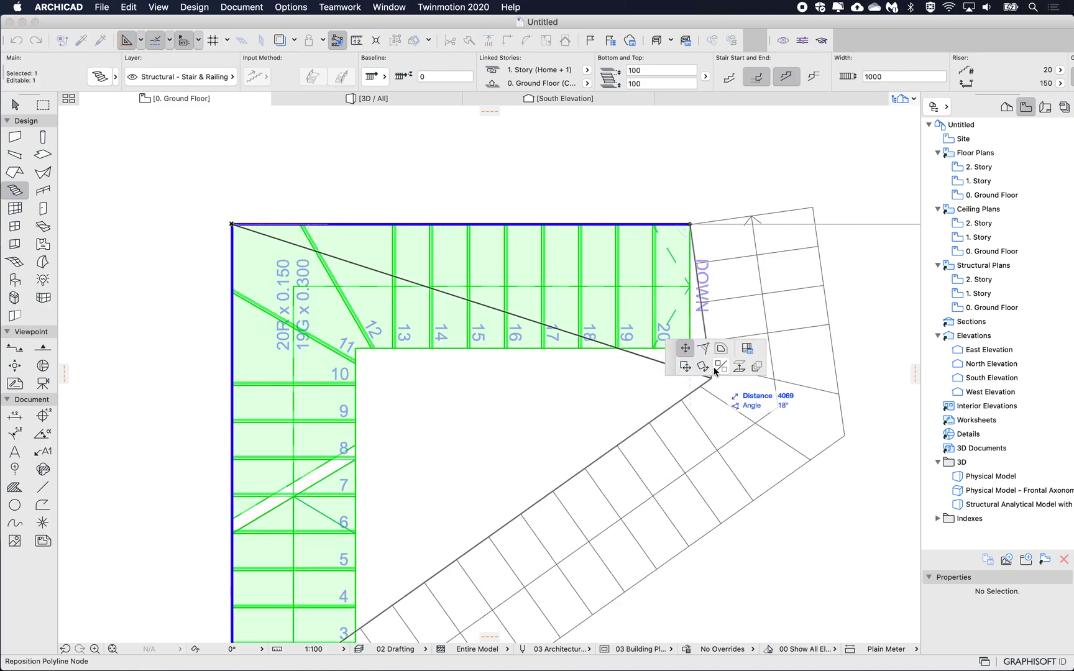
click(704, 349)
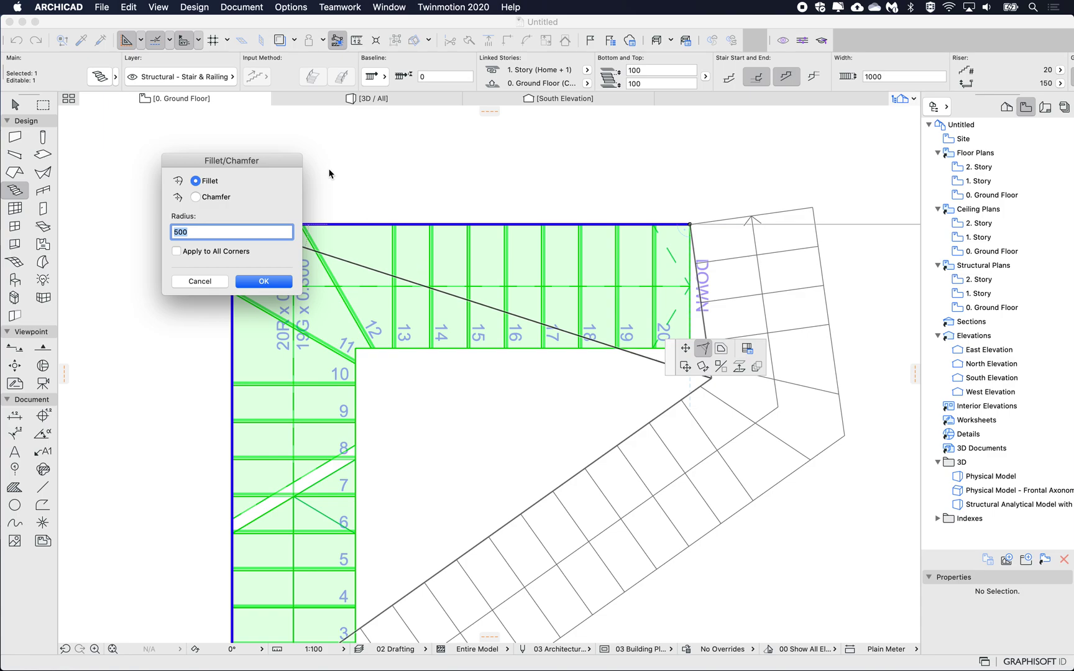
drag(281, 158, 561, 205)
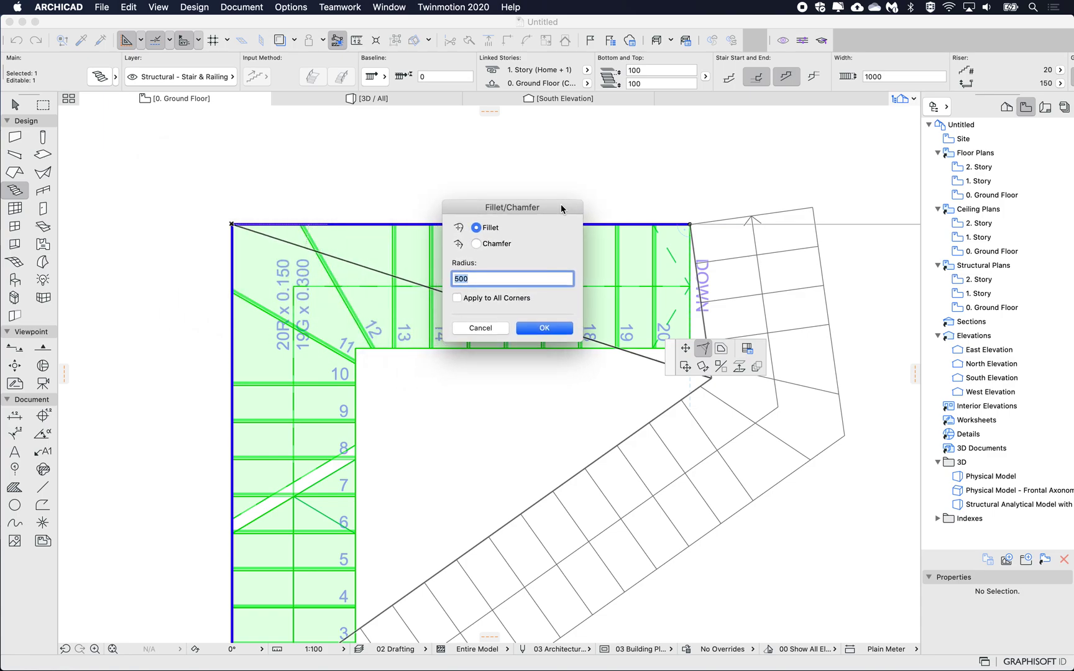
click(475, 279)
click(544, 327)
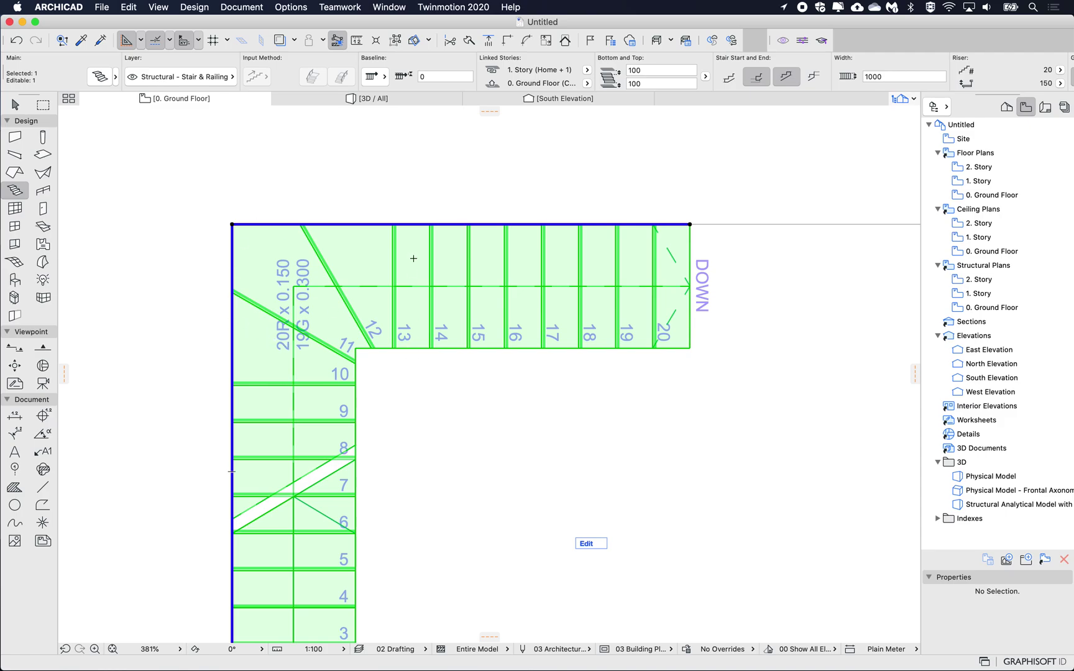
click(232, 224)
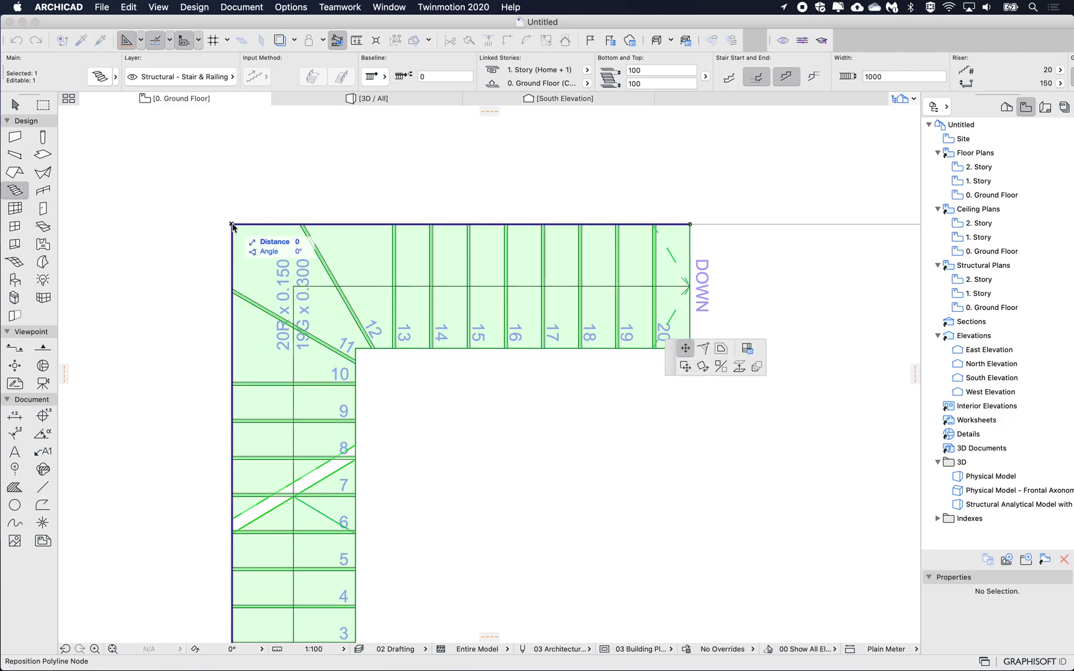
Step: Fillet the stair's top-left outer corner with a radius of 1000
click(703, 348)
text(10)
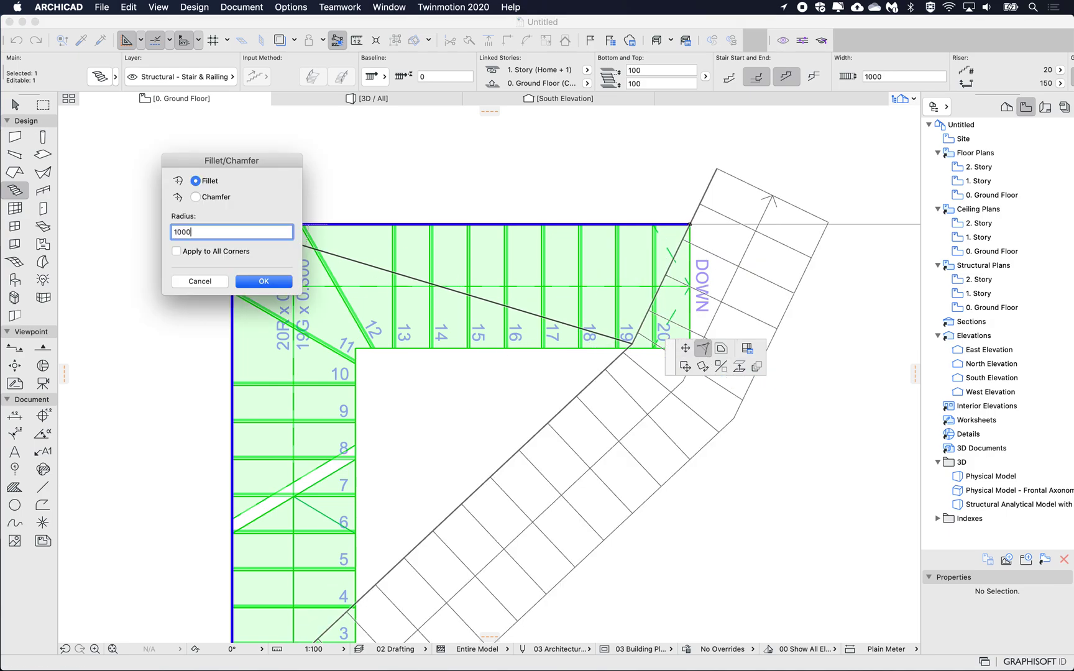
text(00)
click(264, 282)
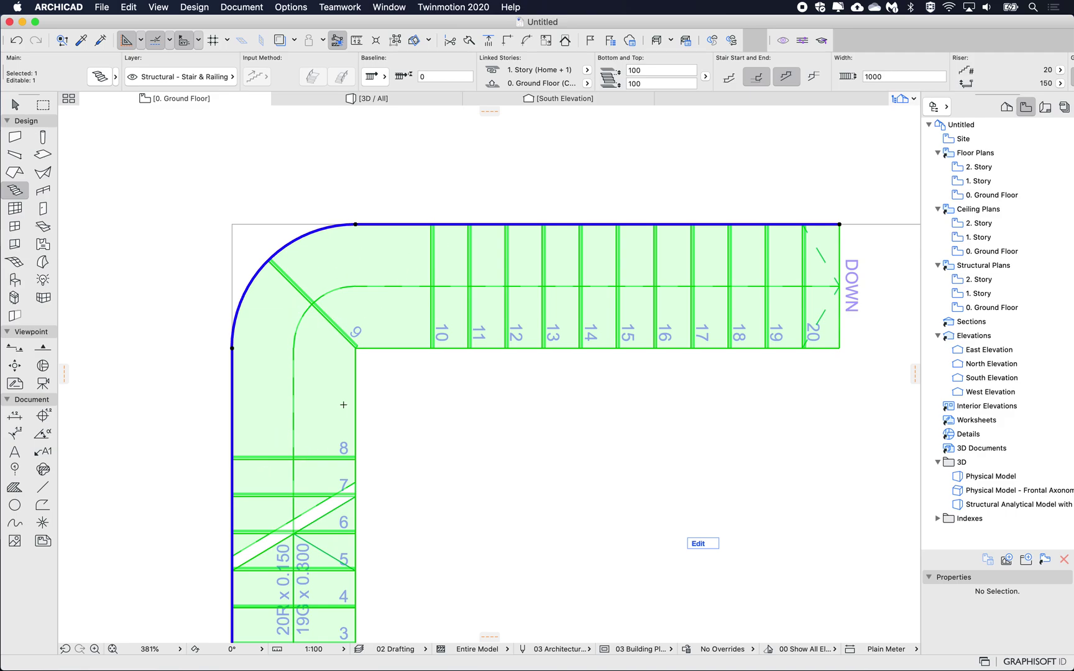
scroll(305, 360, down, 2)
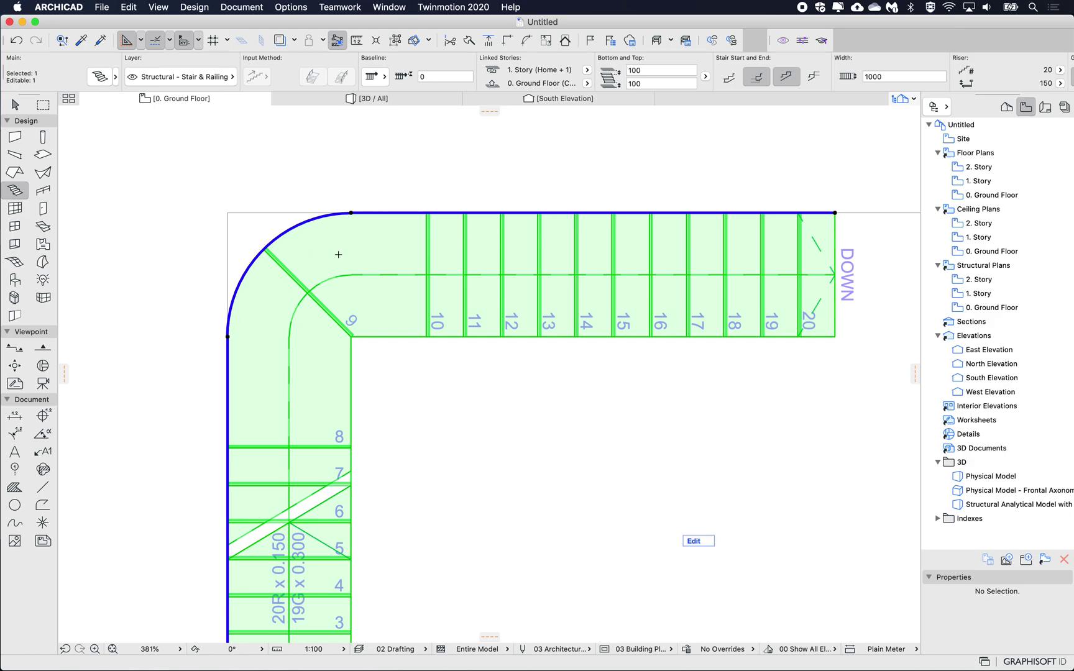
Step: Undo the 1000 outer-corner fillet, restoring the sharp corner, and deselect the stair
key(super+z)
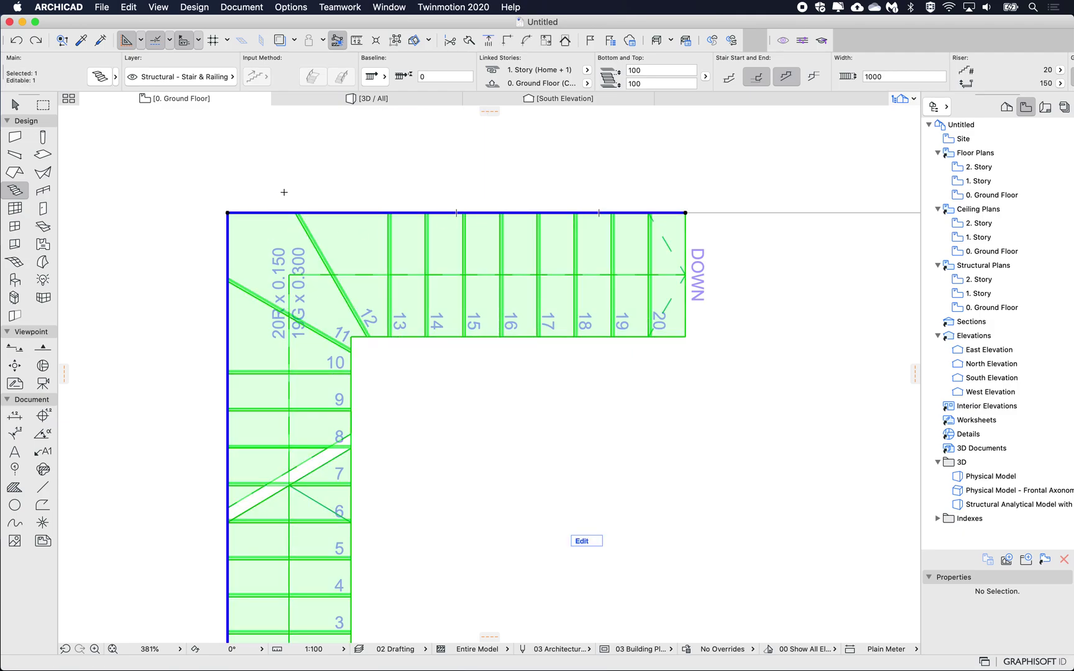
key(Escape)
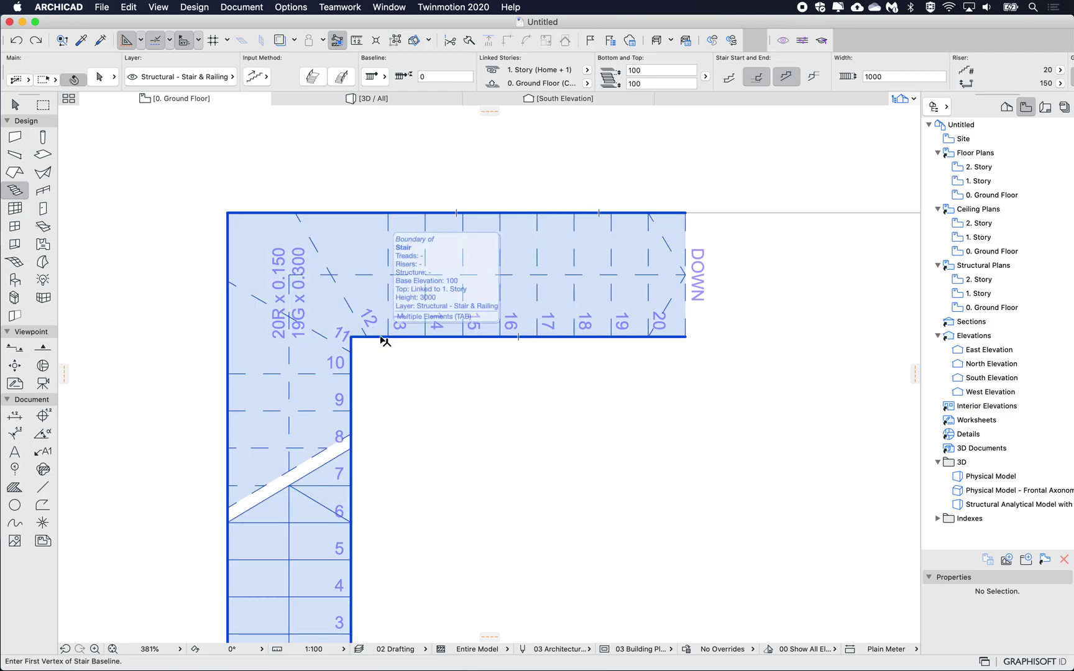
click(382, 341)
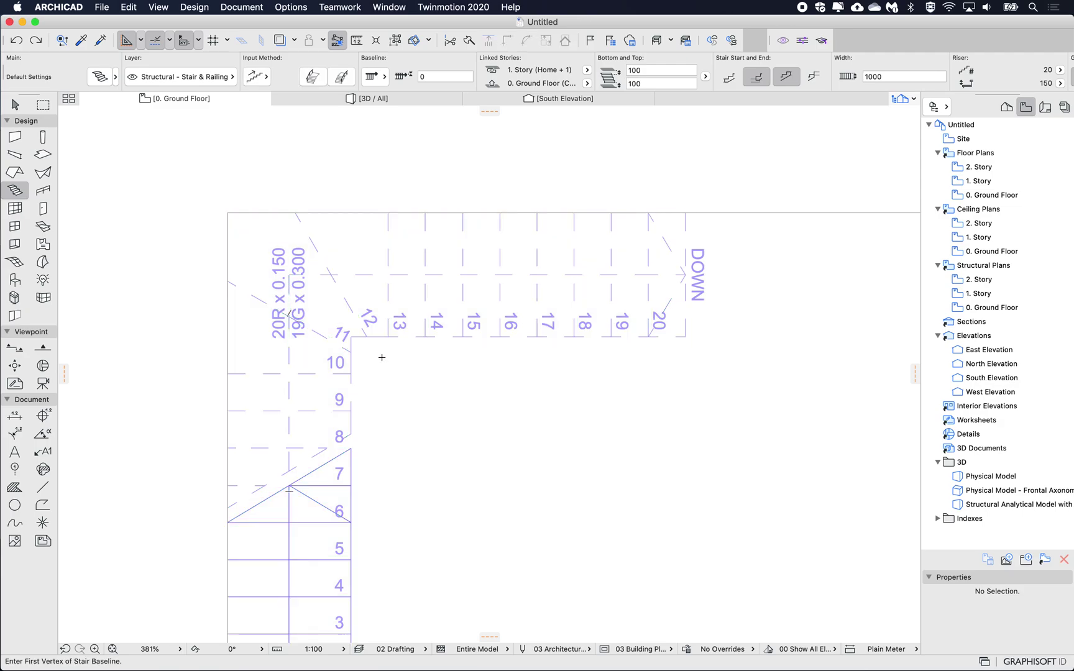
key(Escape)
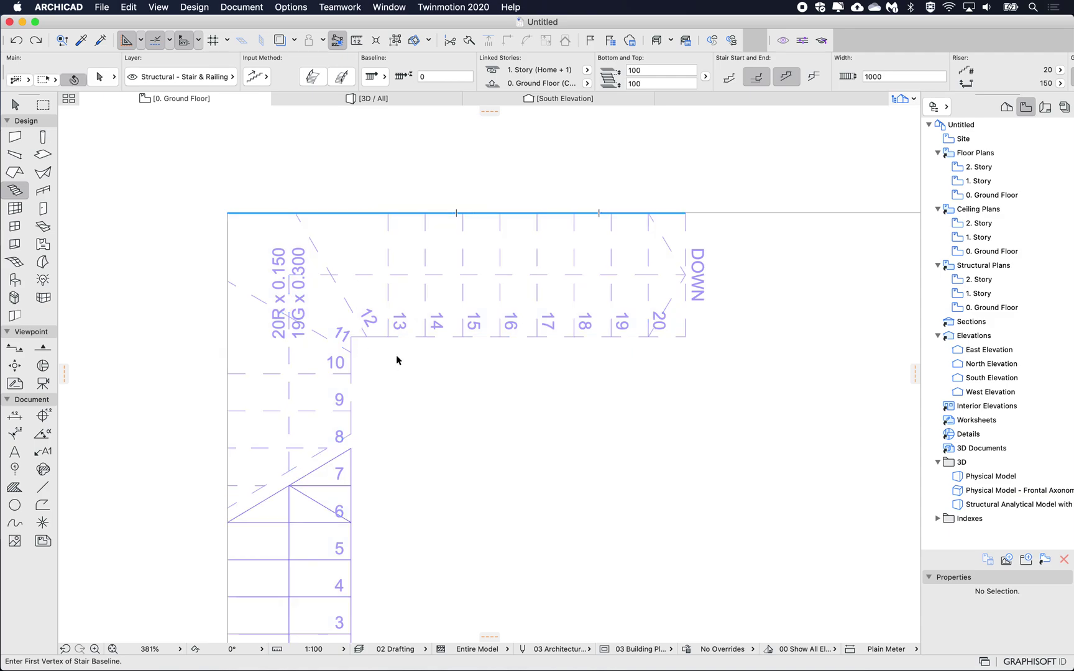
Step: Fillet the stair's inner corner near step 11 with a radius of 300
shift+click(384, 338)
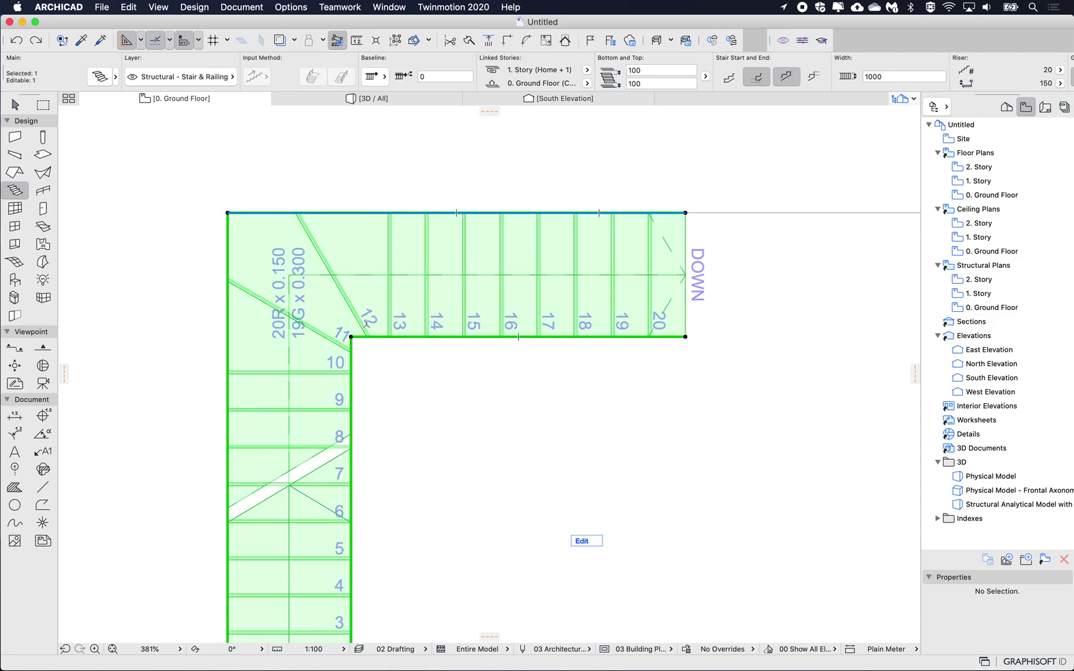
scroll(304, 295, up, 5)
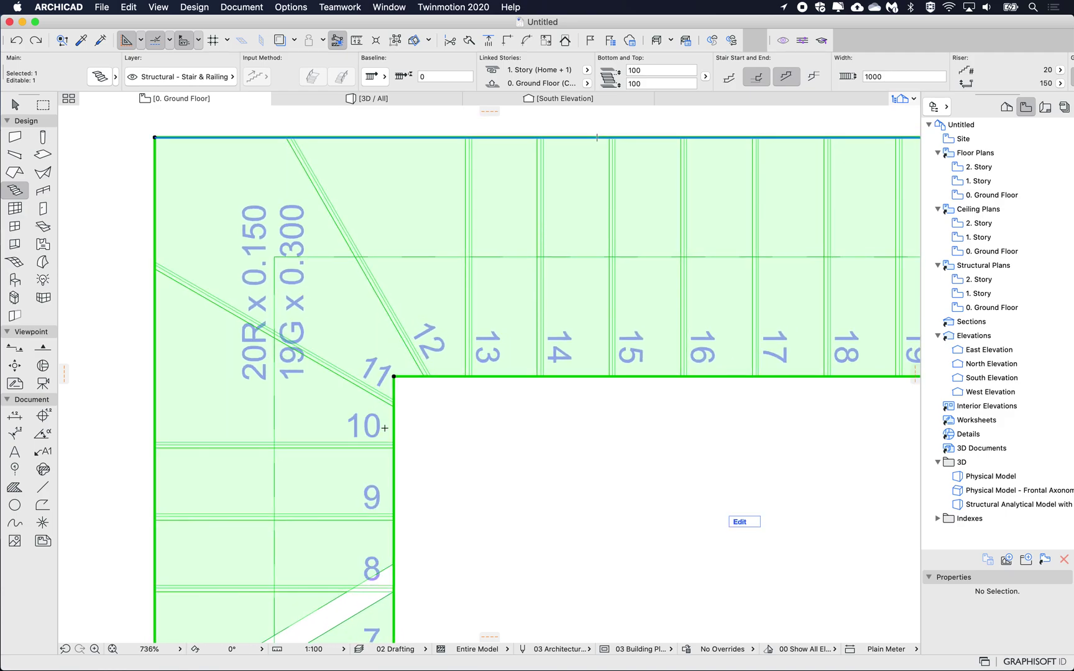
click(394, 376)
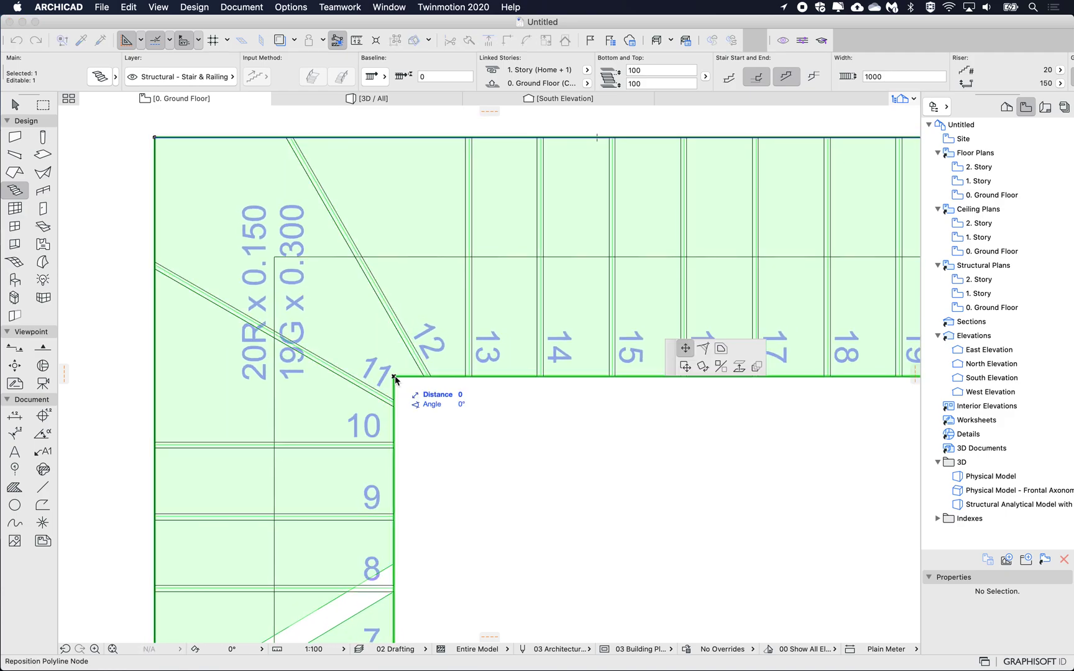
click(705, 348)
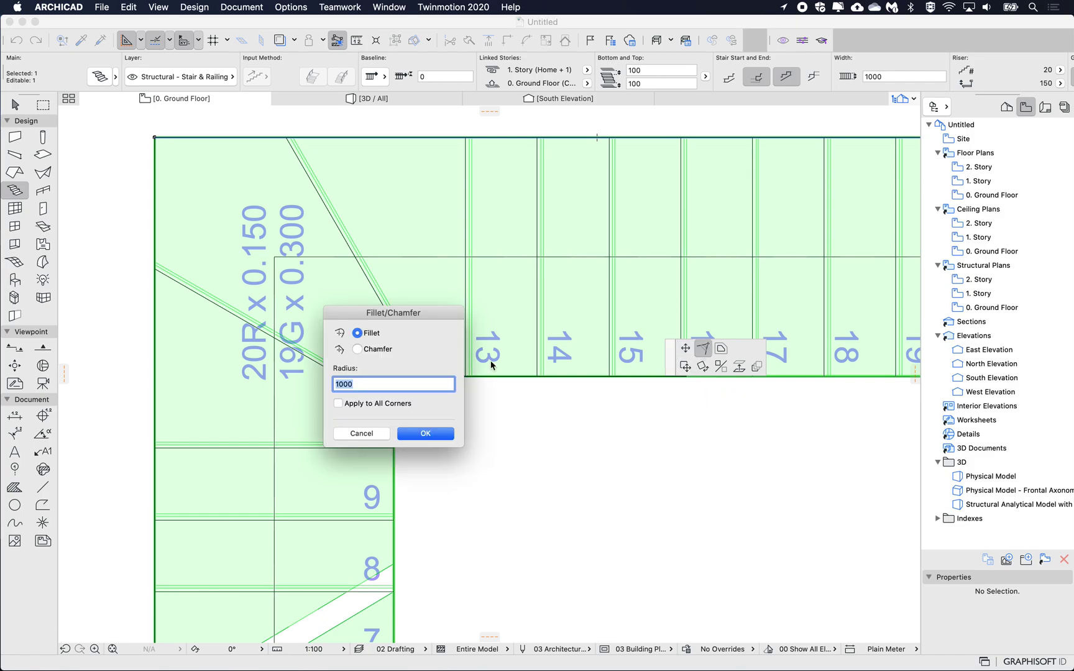
drag(407, 320, 555, 302)
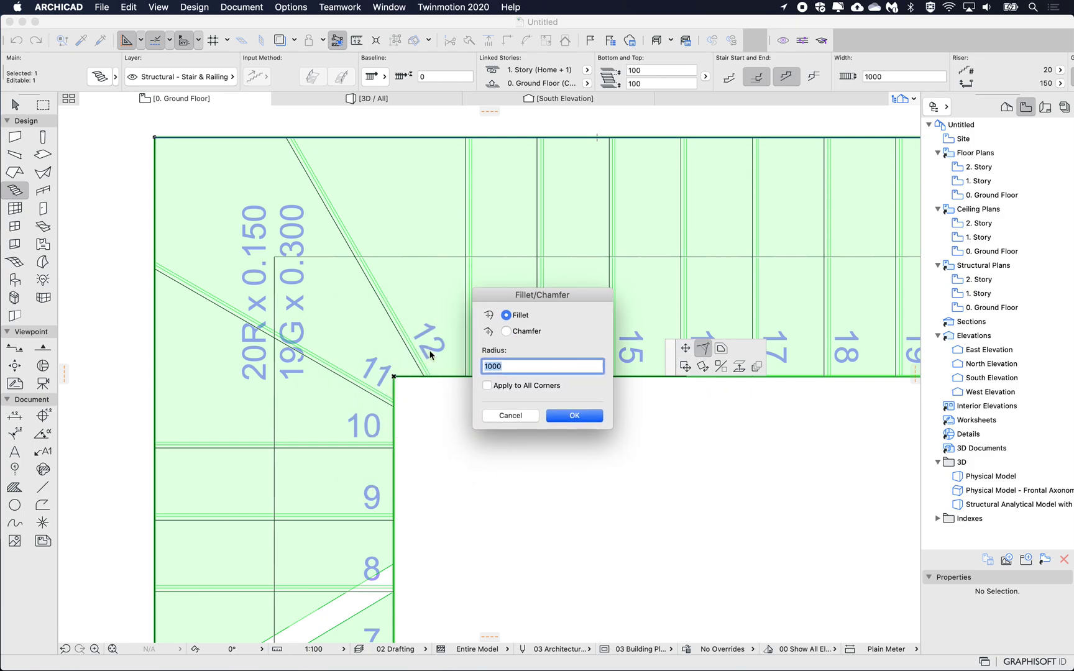
text(300)
click(574, 415)
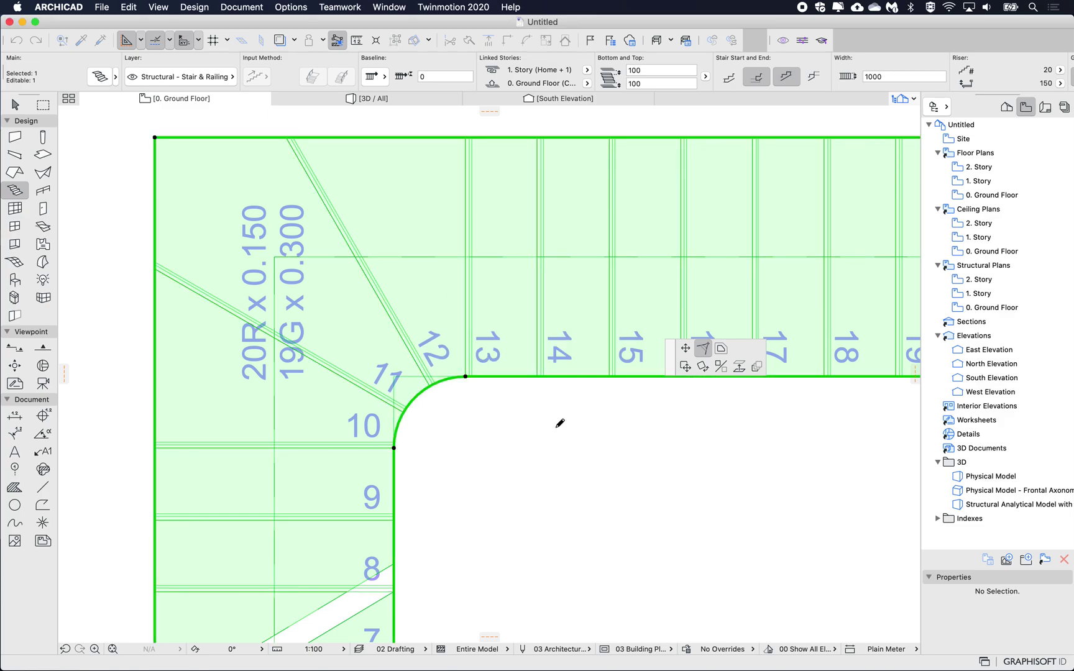
Step: With the Arc/Circle tool, start an arc at the inner fillet's centre, then cancel it
key(Escape)
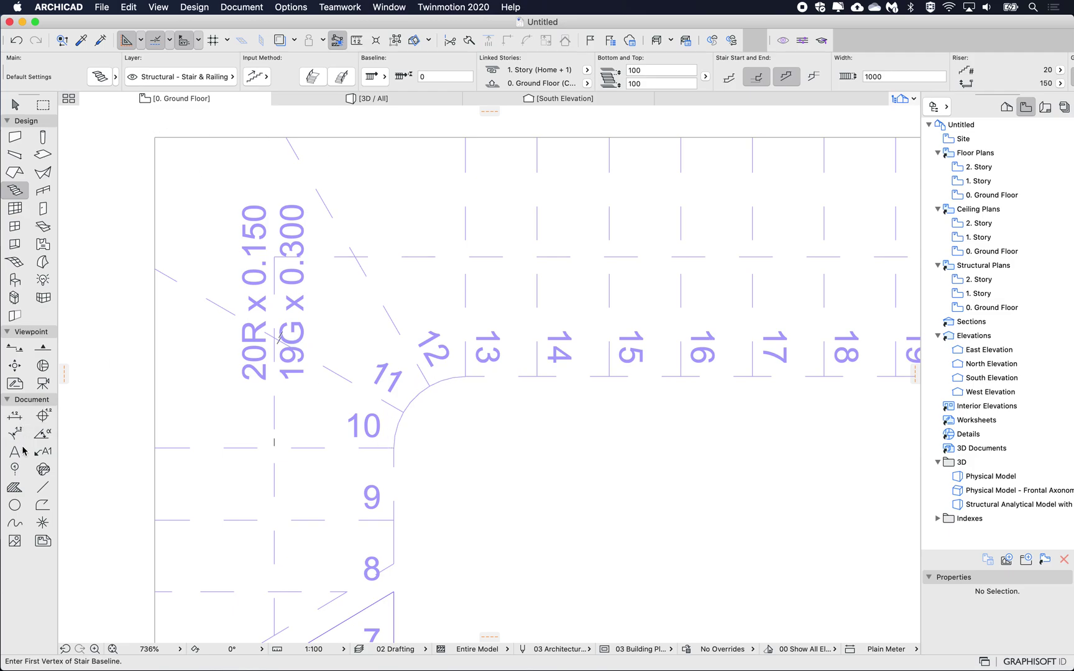
click(15, 505)
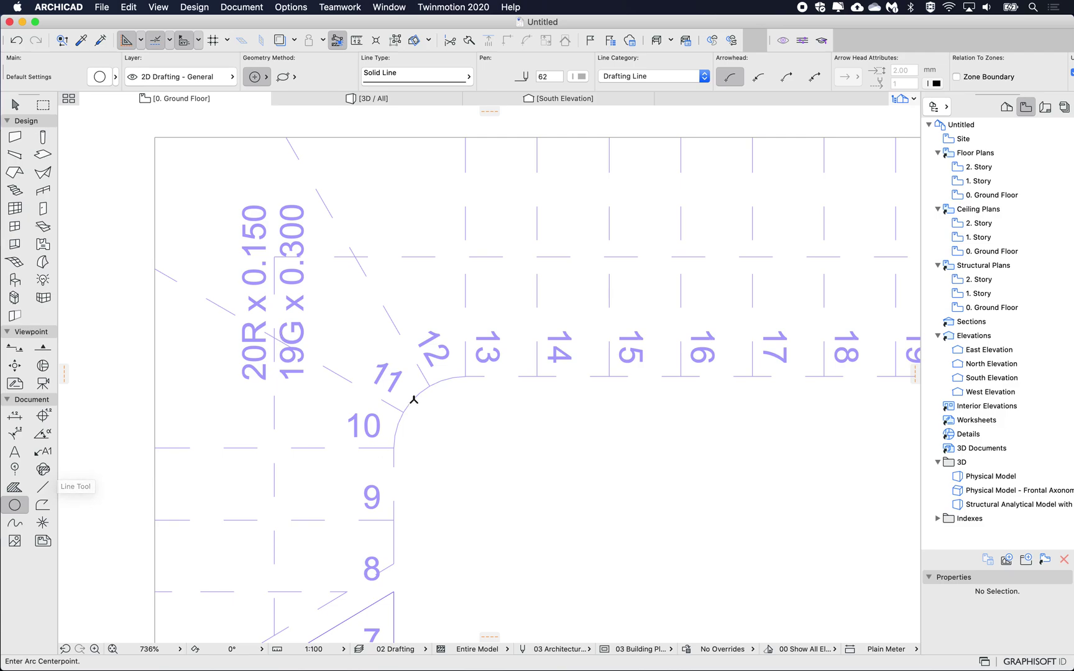
click(466, 448)
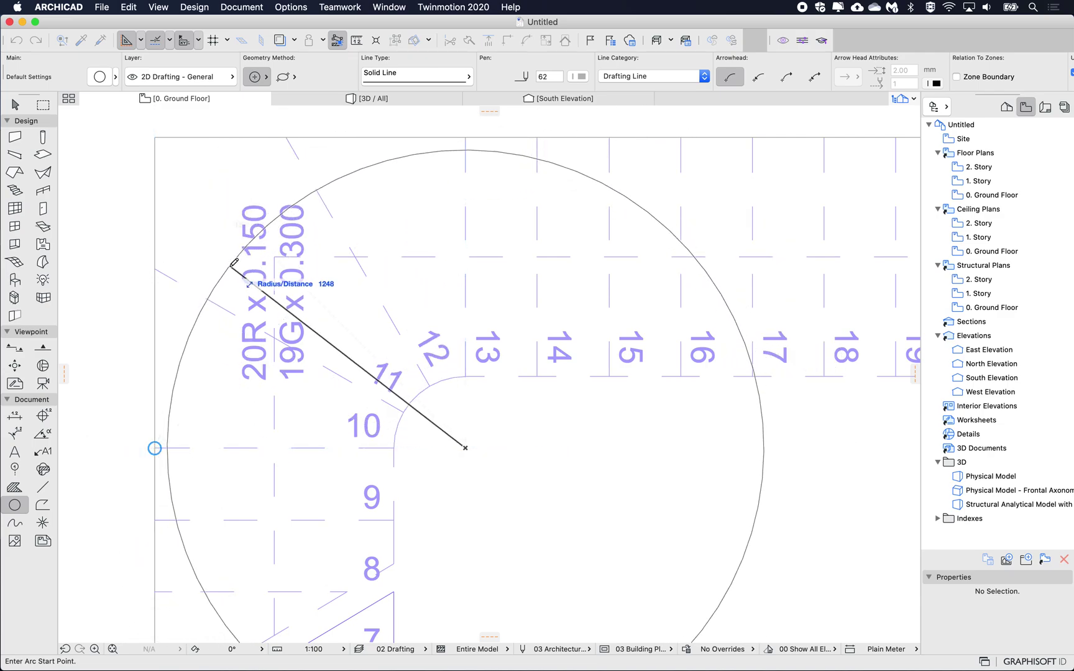
key(Escape)
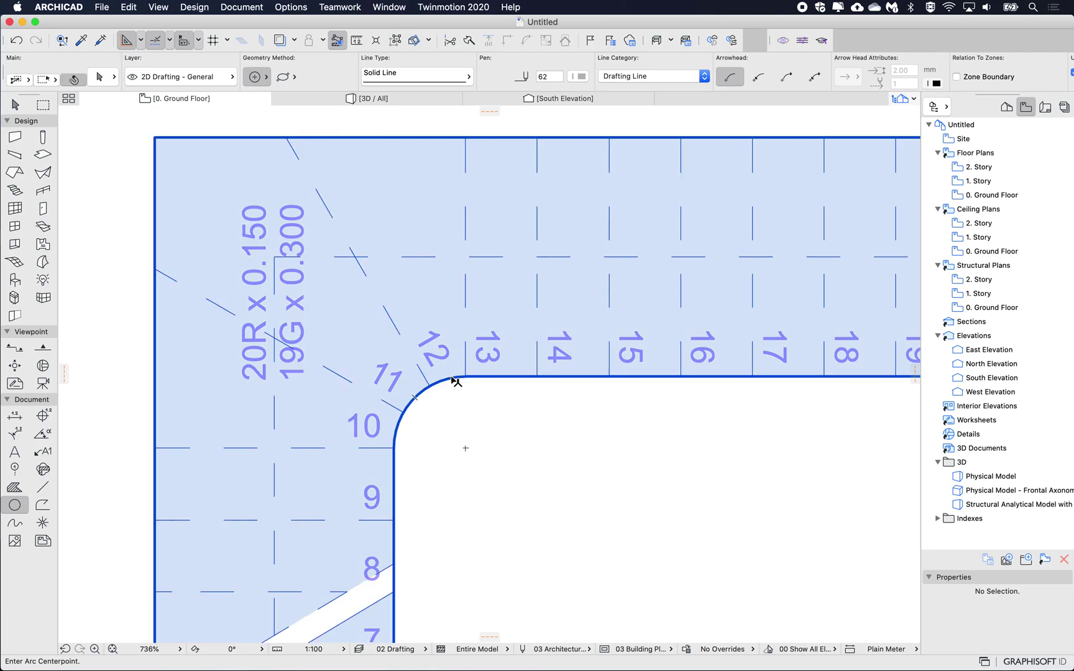
Step: Fillet the stair's outer upper-left corner with a 1300 radius
shift+click(447, 377)
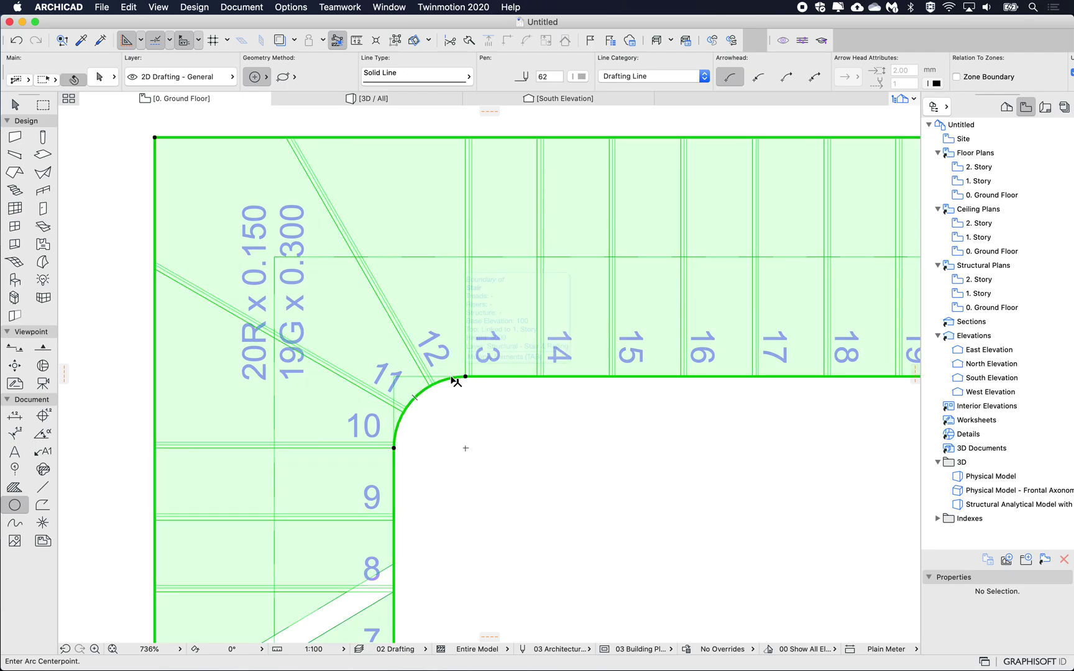
shift+click(478, 370)
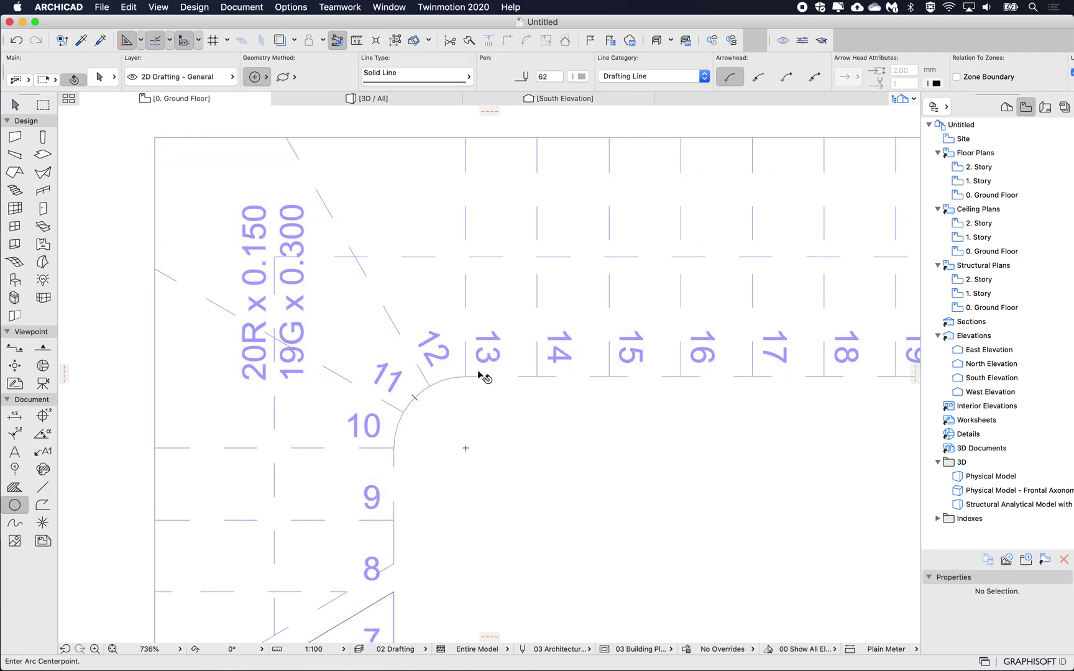
shift+click(491, 376)
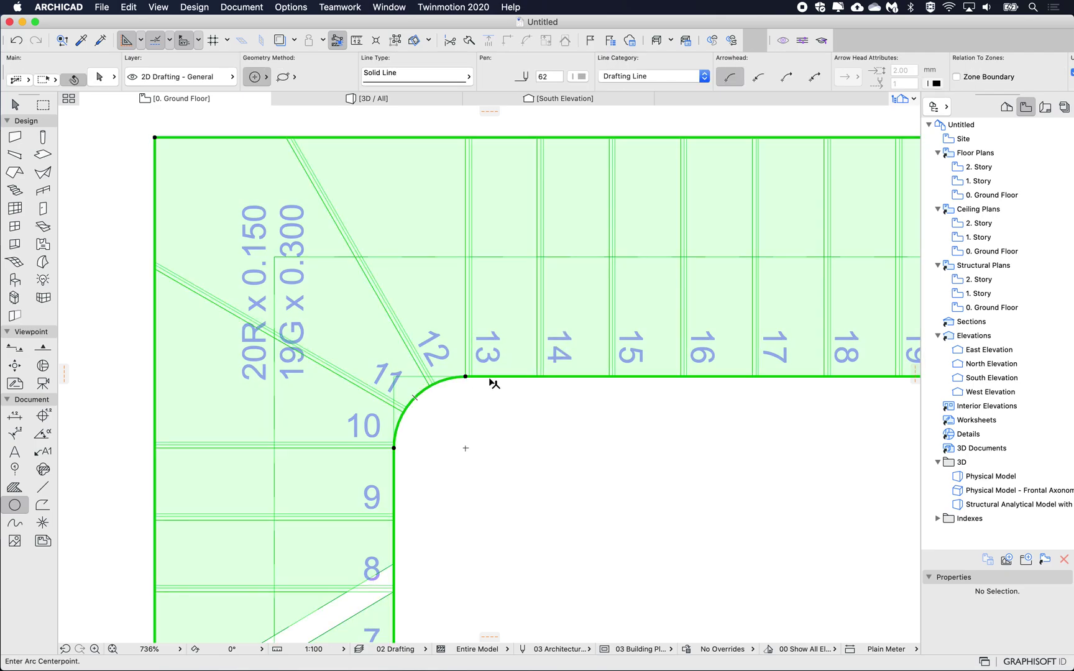
click(155, 137)
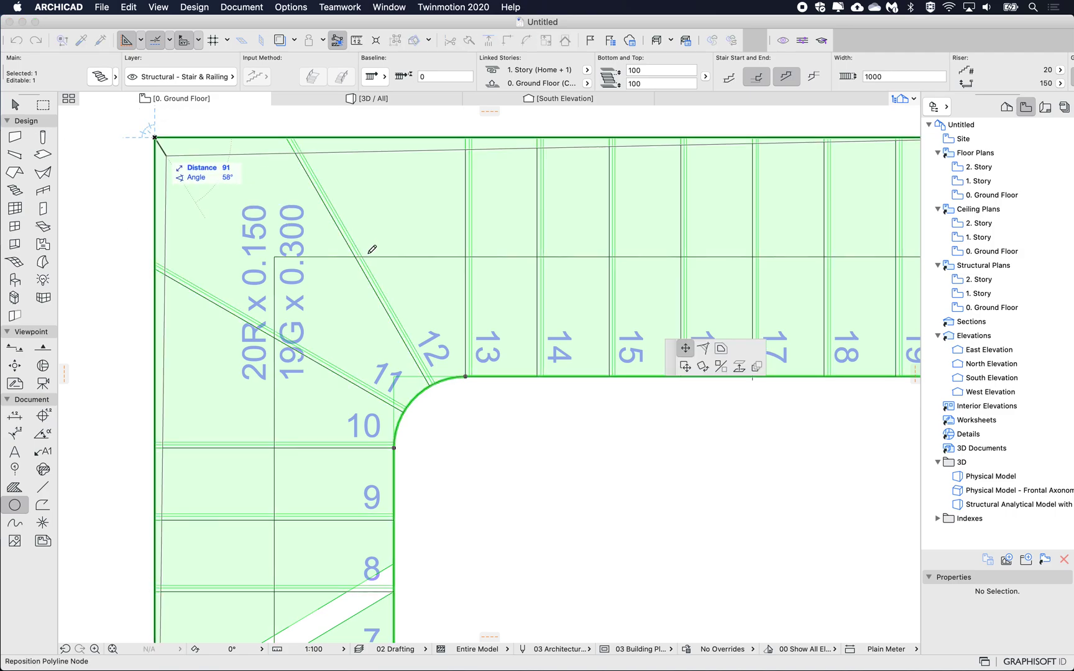
click(703, 348)
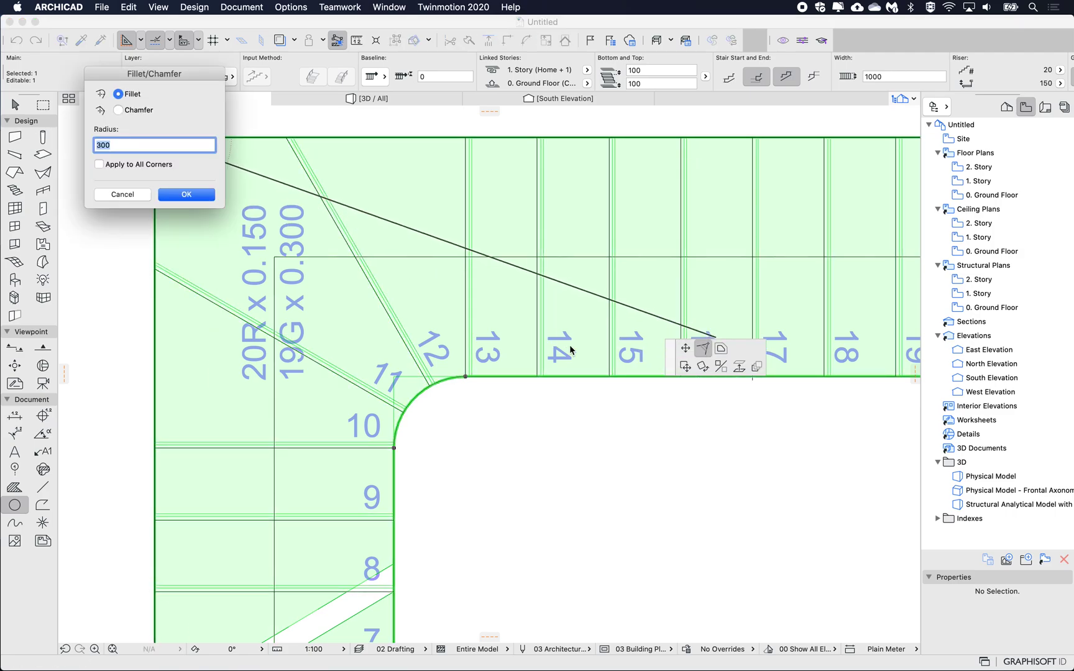
drag(198, 73, 535, 247)
text(13)
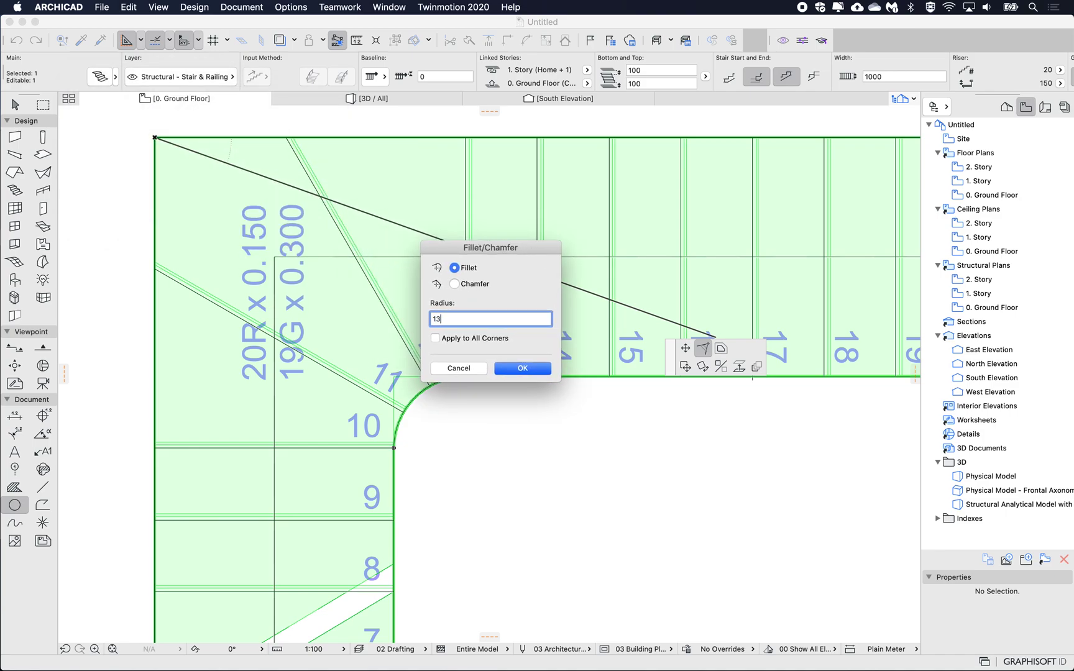
click(536, 370)
key(Escape)
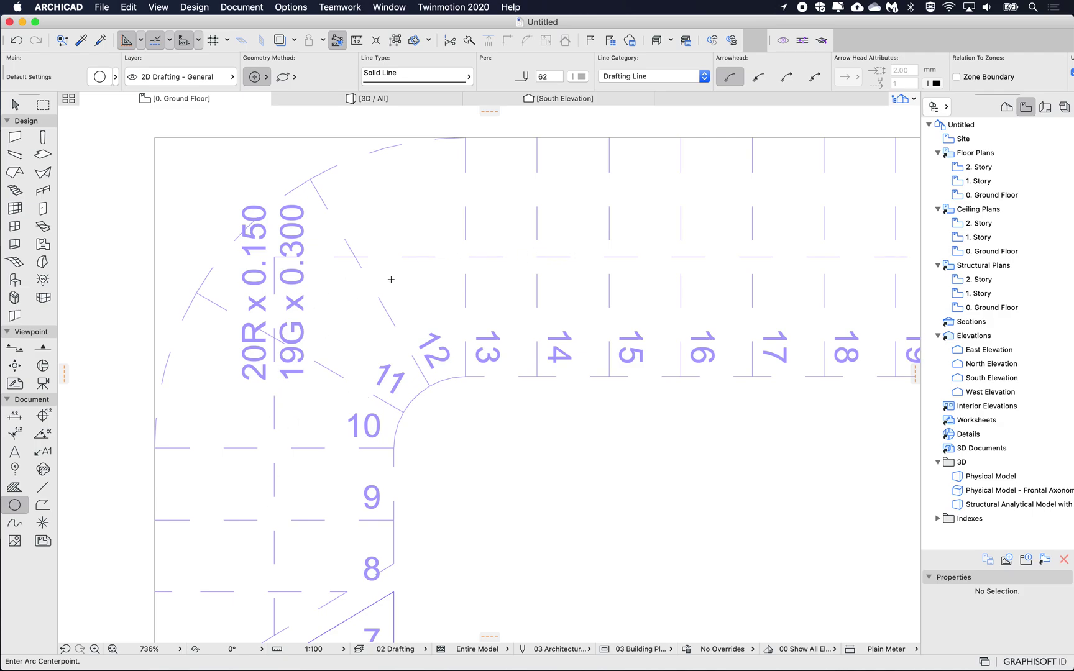
scroll(278, 416, down, 5)
scroll(278, 416, up, 5)
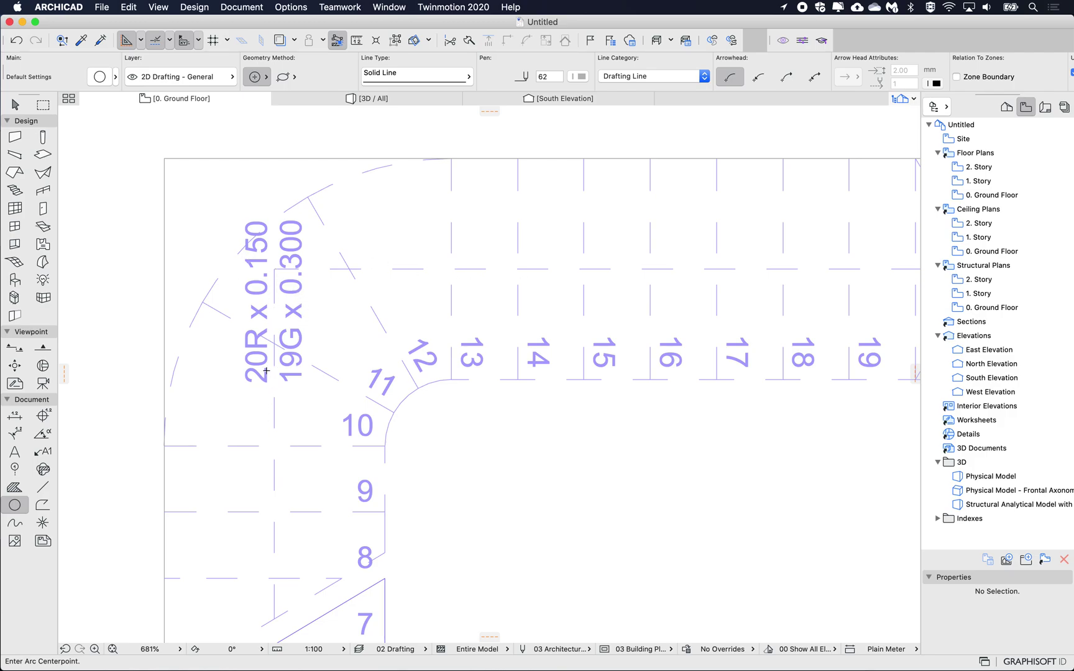
scroll(357, 378, down, 2)
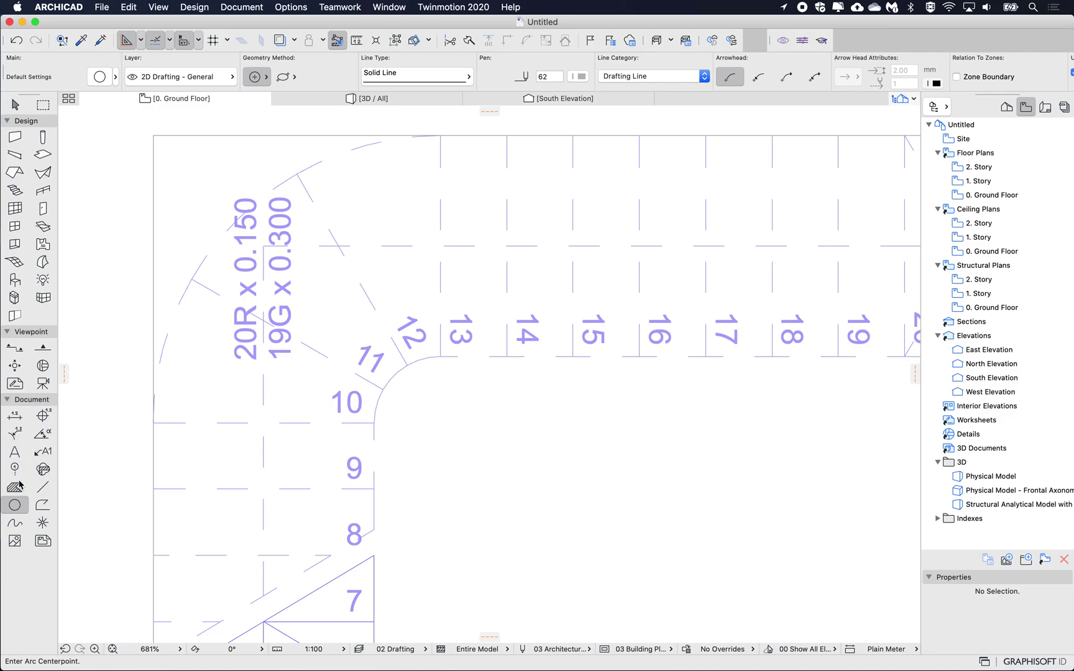
click(440, 422)
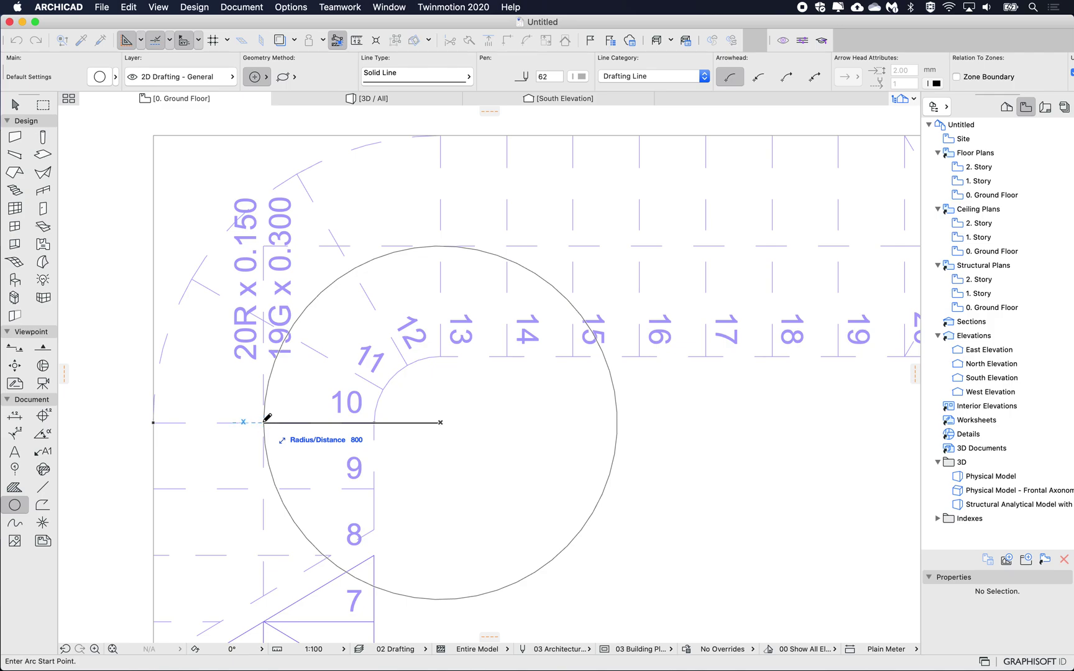
key(Escape)
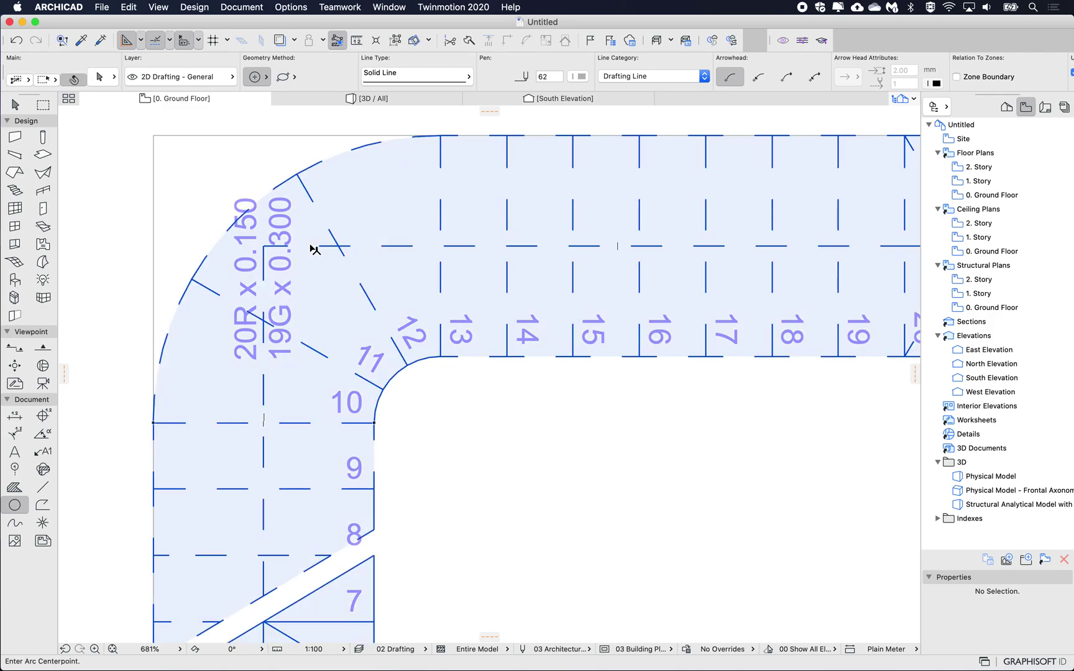
shift+click(311, 246)
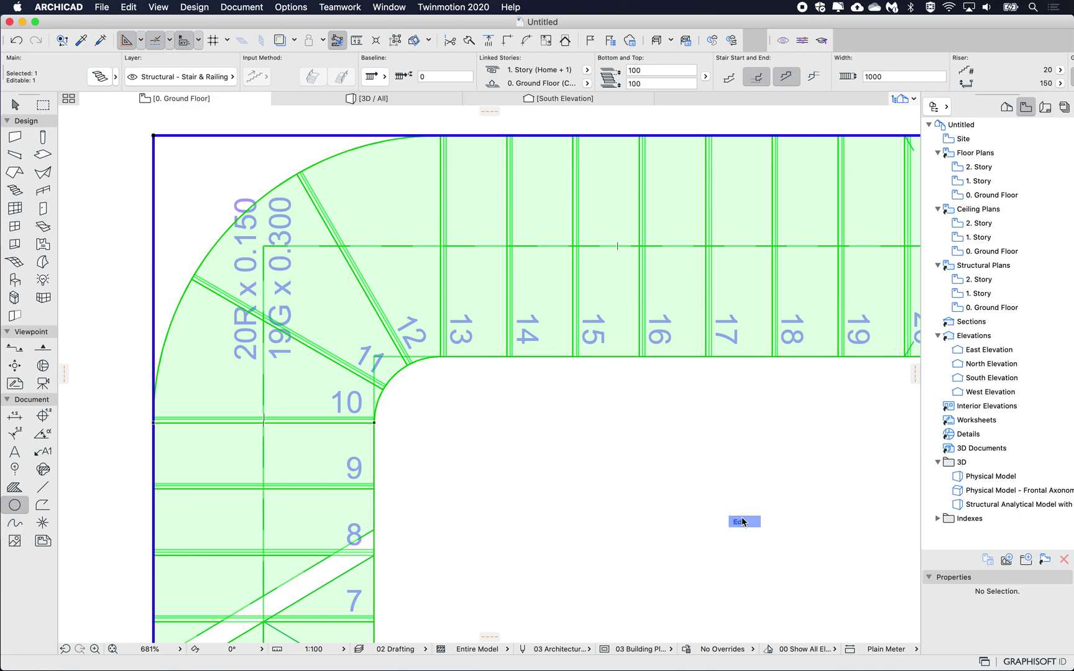
Step: In stair Edit mode, fillet the walking line's corner in Symbol view with value 8, then exit
click(744, 521)
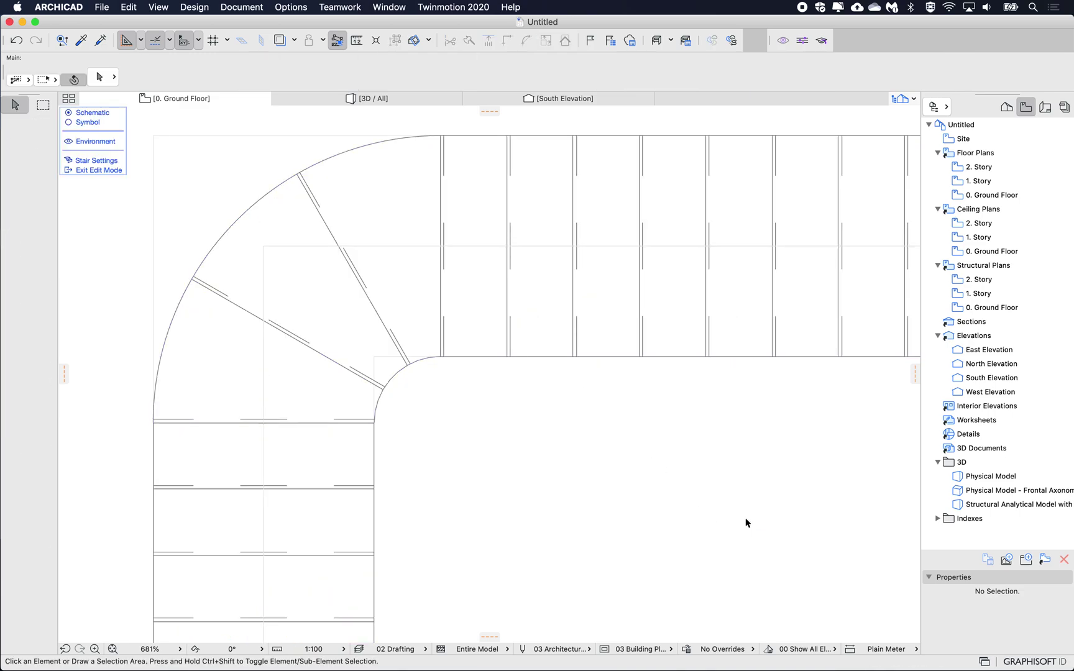
click(87, 123)
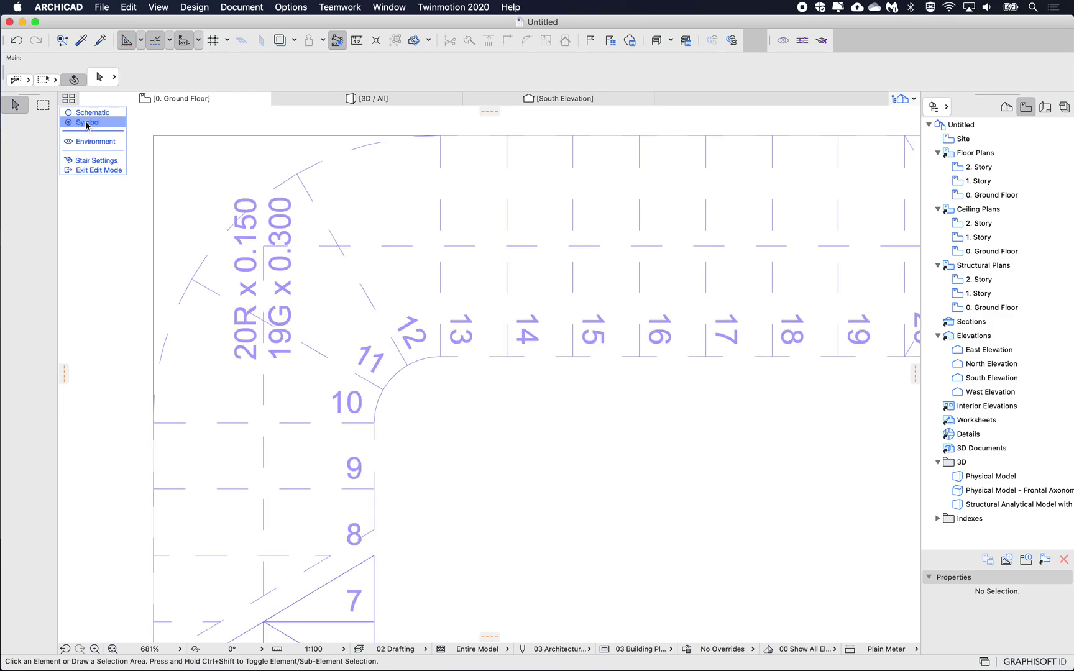
click(314, 247)
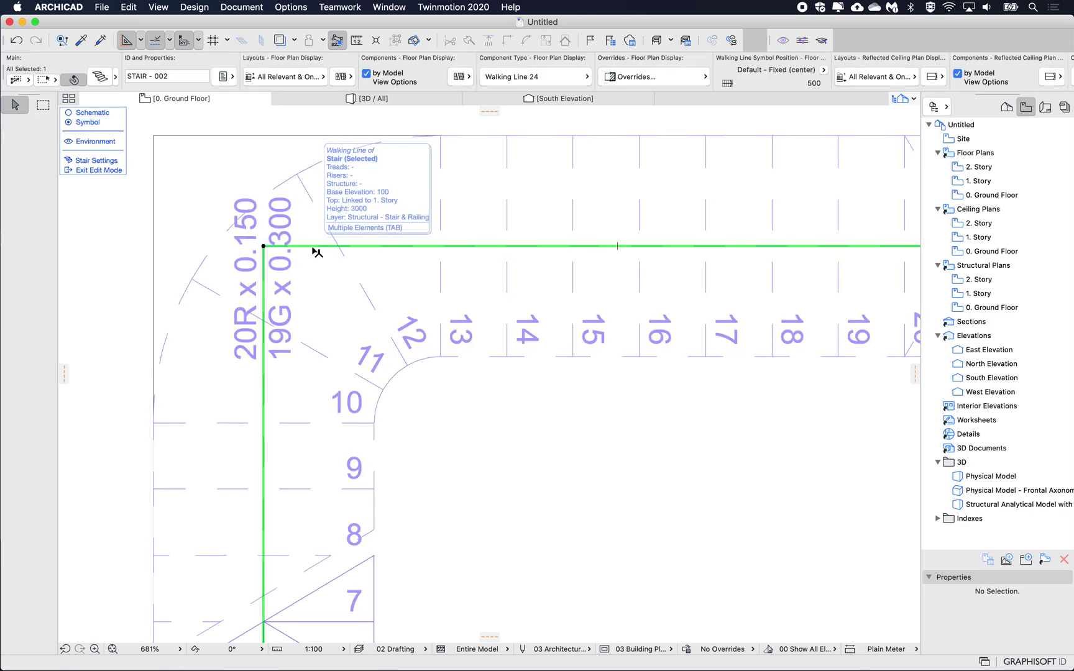
click(263, 247)
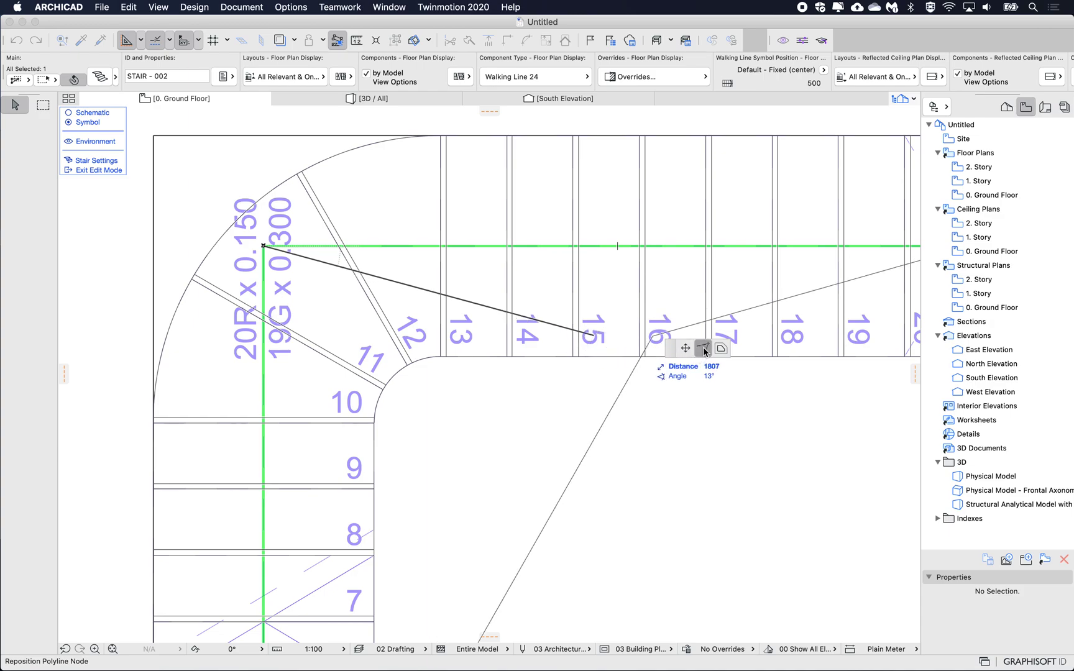
click(704, 349)
drag(280, 187, 401, 219)
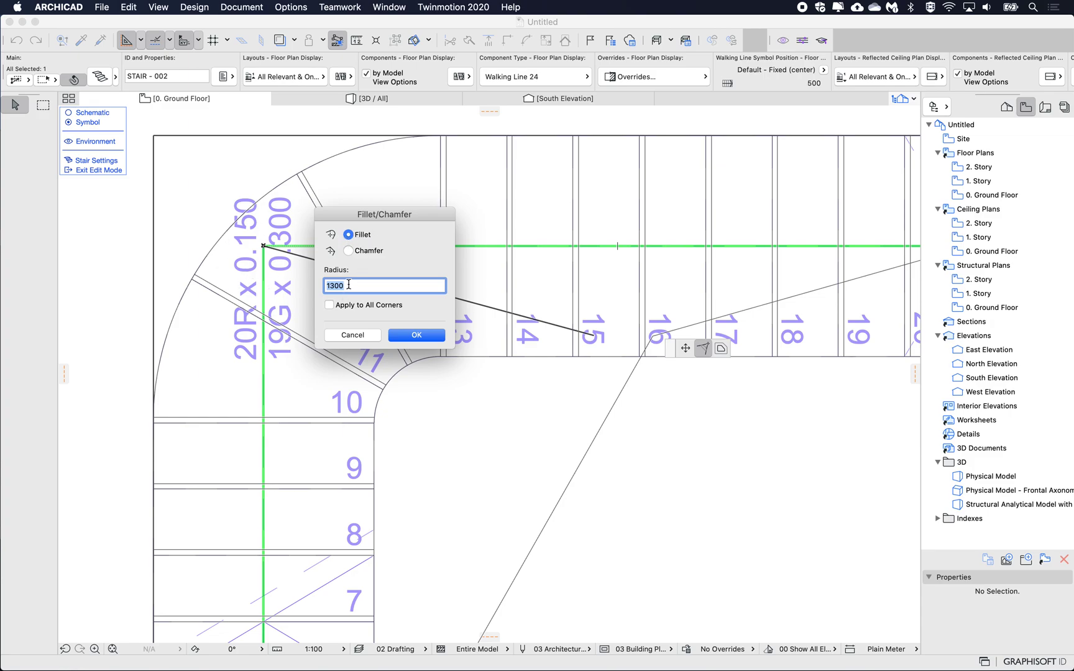
text(8)
click(404, 335)
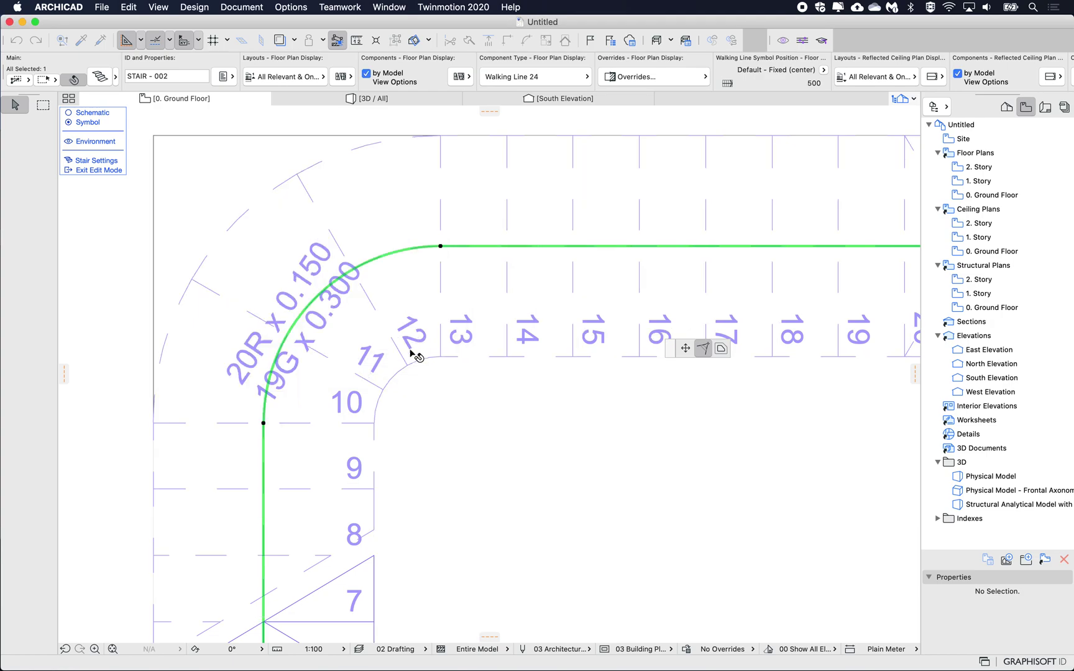
click(440, 413)
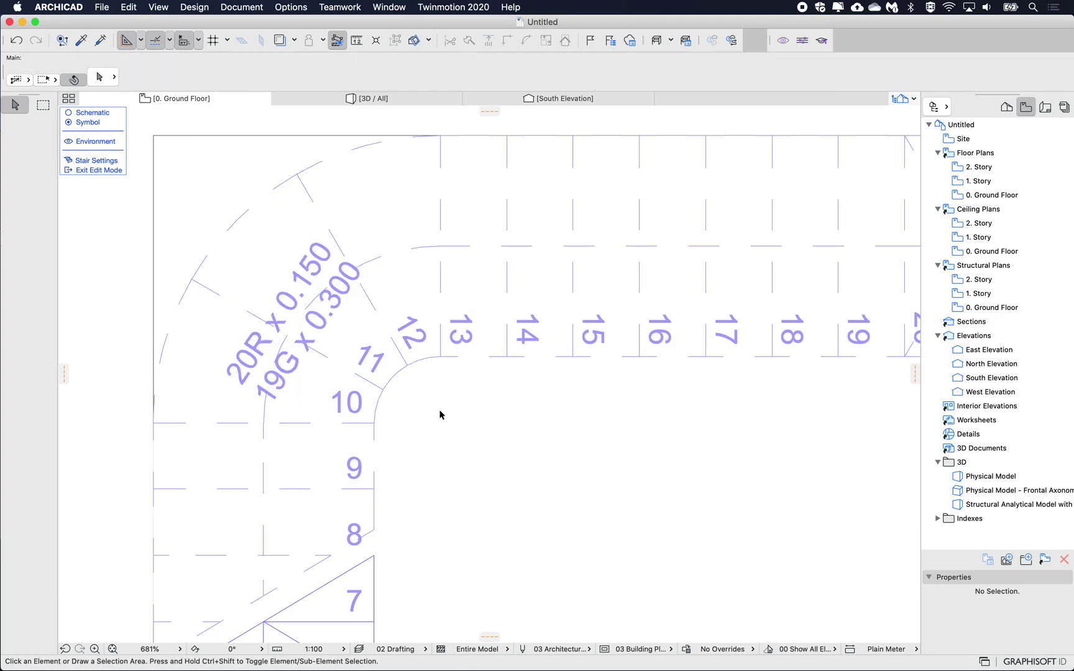
click(99, 171)
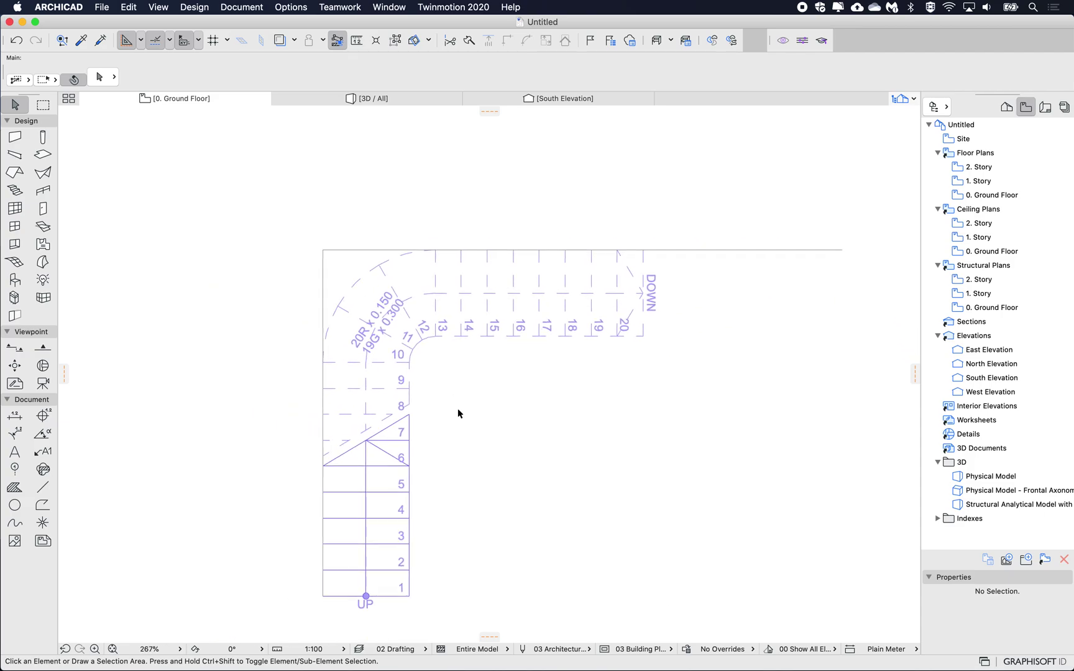
Step: Select the curved stair and show it in the 3D view
scroll(362, 388, up, 4)
scroll(364, 388, down, 3)
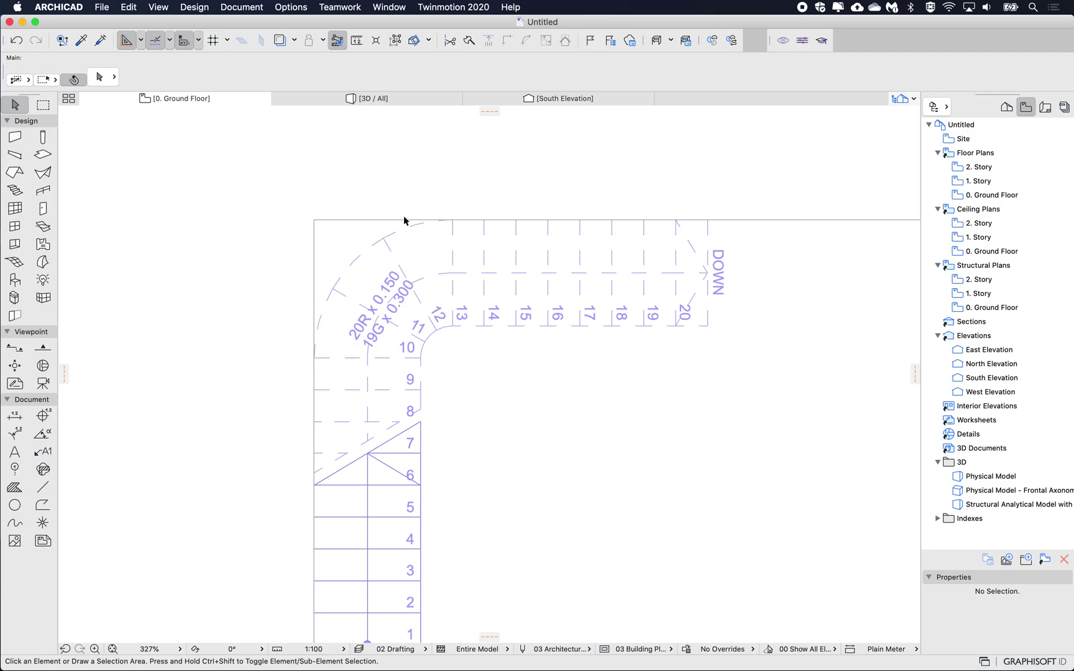
click(507, 264)
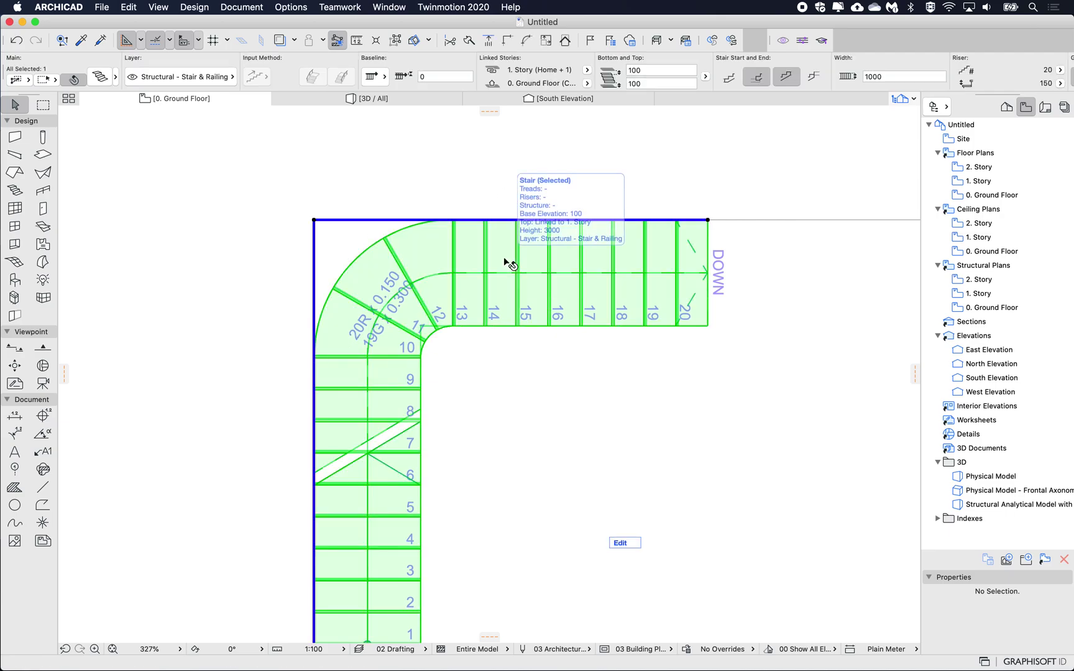
click(450, 100)
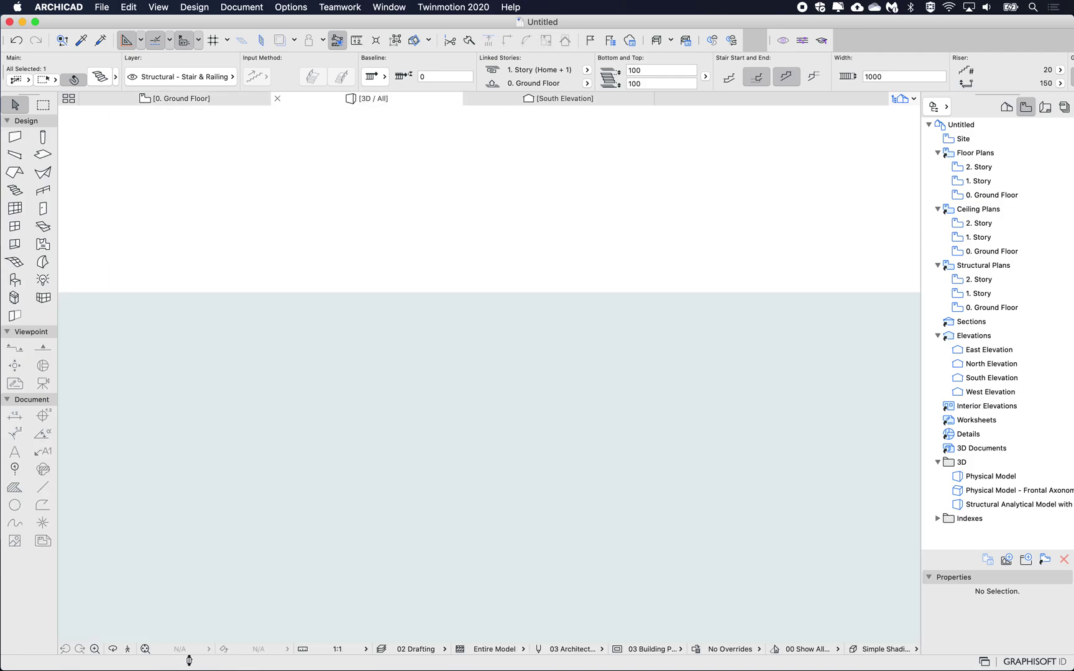
Step: Fit the winder stair in the 3D window and orbit around its curved, filleted turn
click(146, 649)
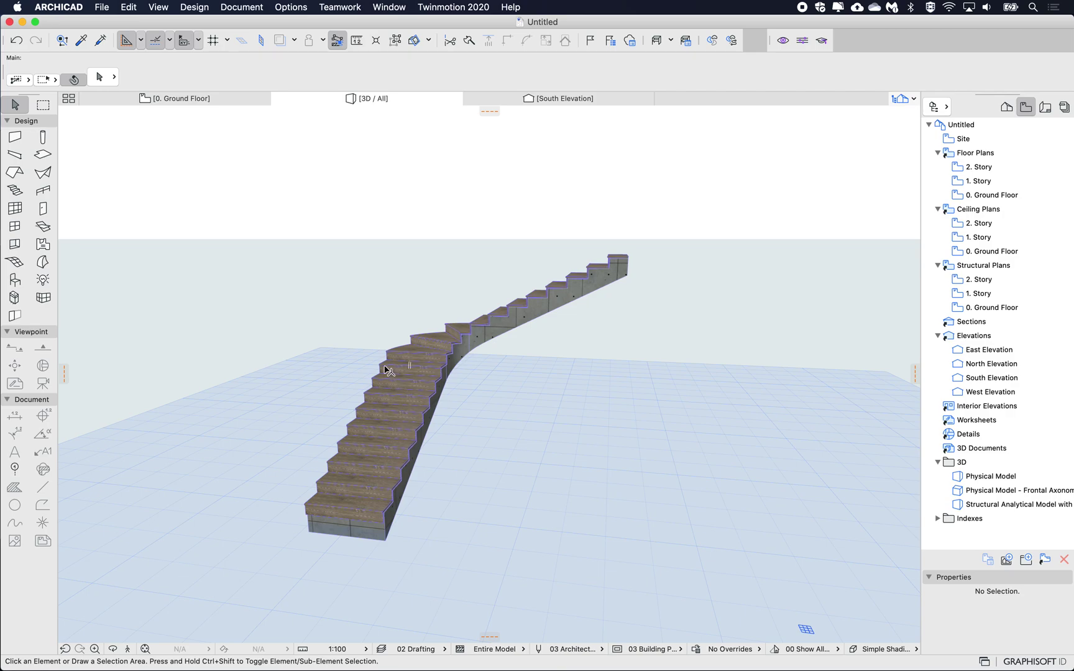
mouse_move(384, 371)
shift+middle_down()
mouse_move(379, 364)
mouse_move(387, 371)
shift+middle_up()
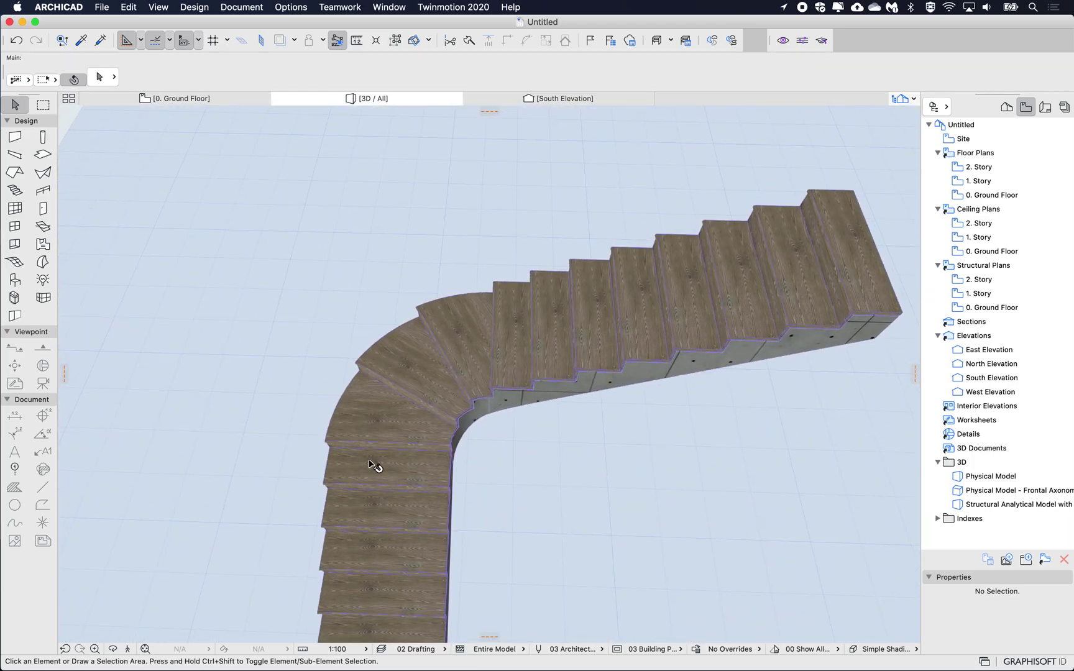
click(547, 333)
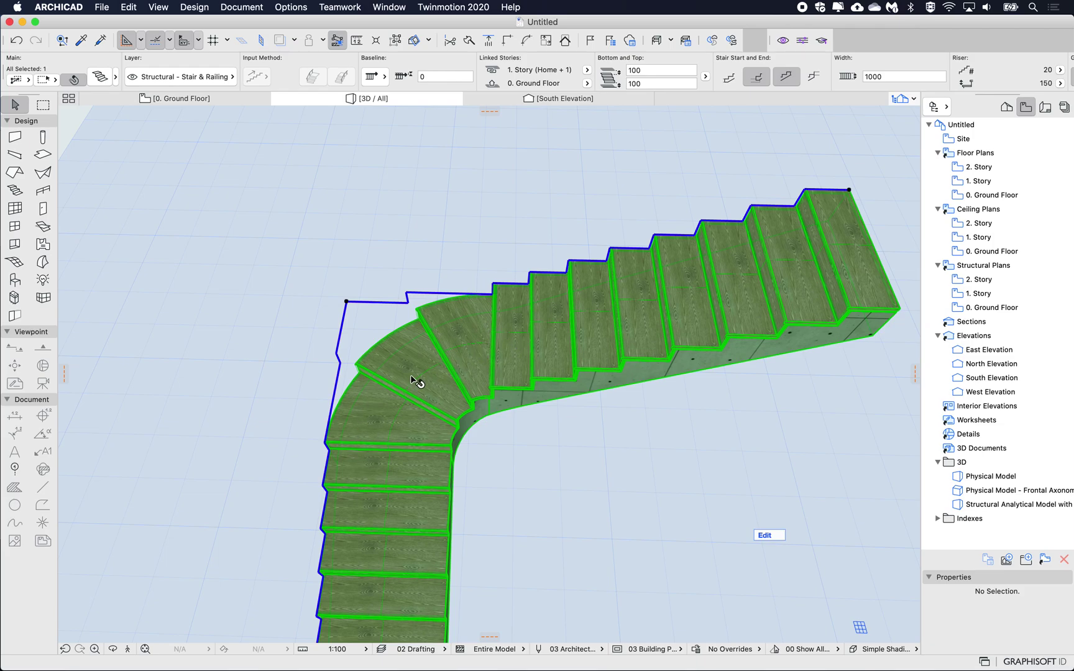
scroll(412, 377, right, 3)
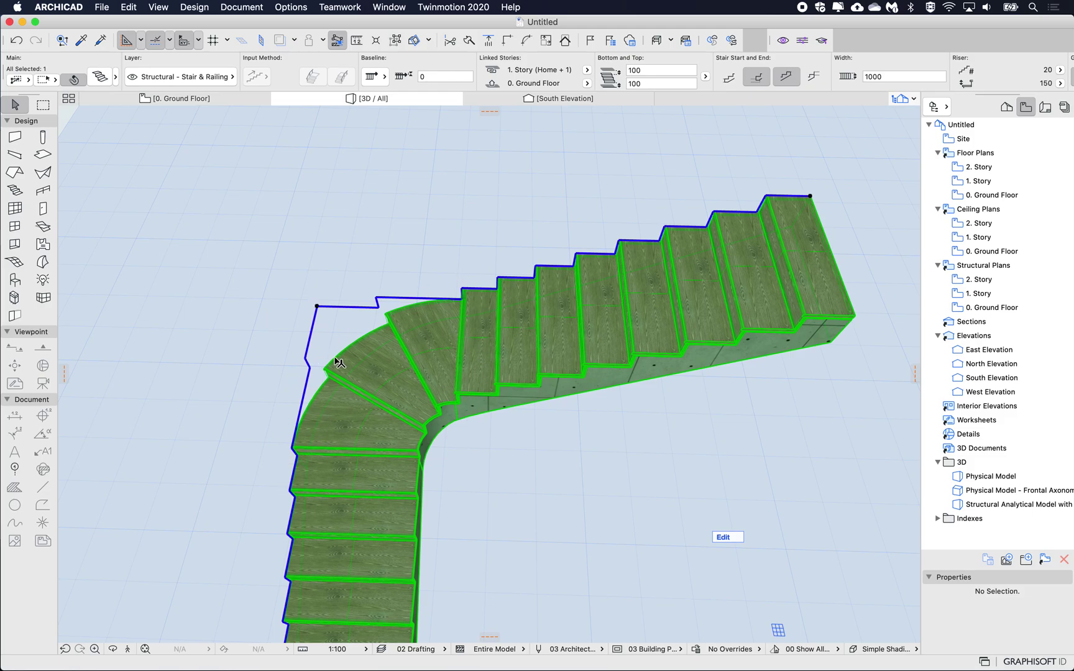
click(453, 232)
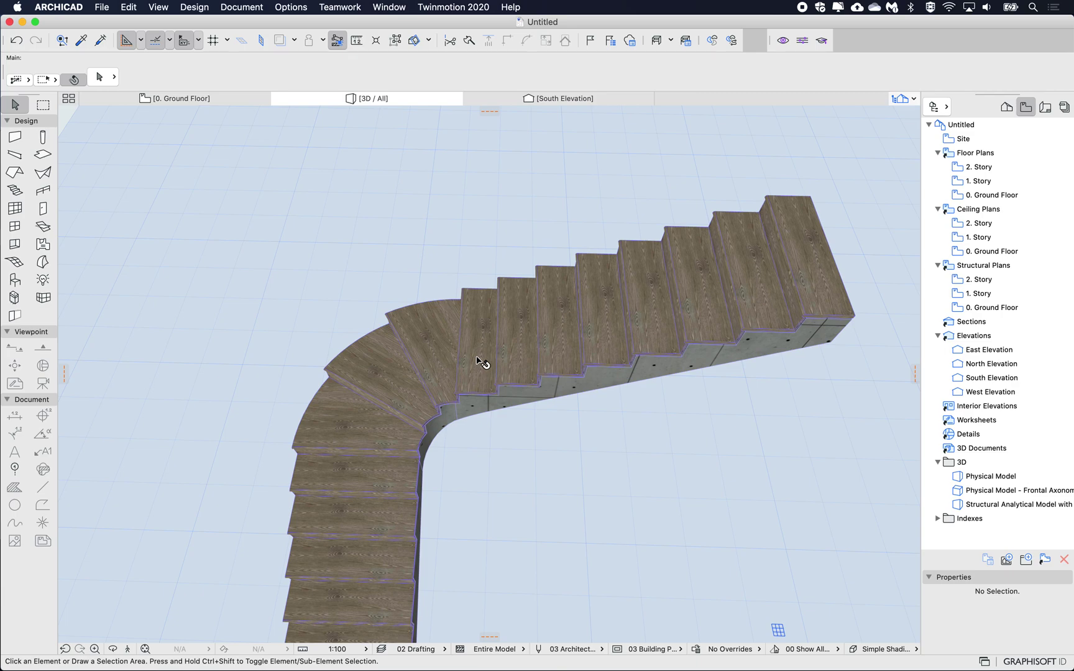
shift+middle_drag(479, 359, 497, 339)
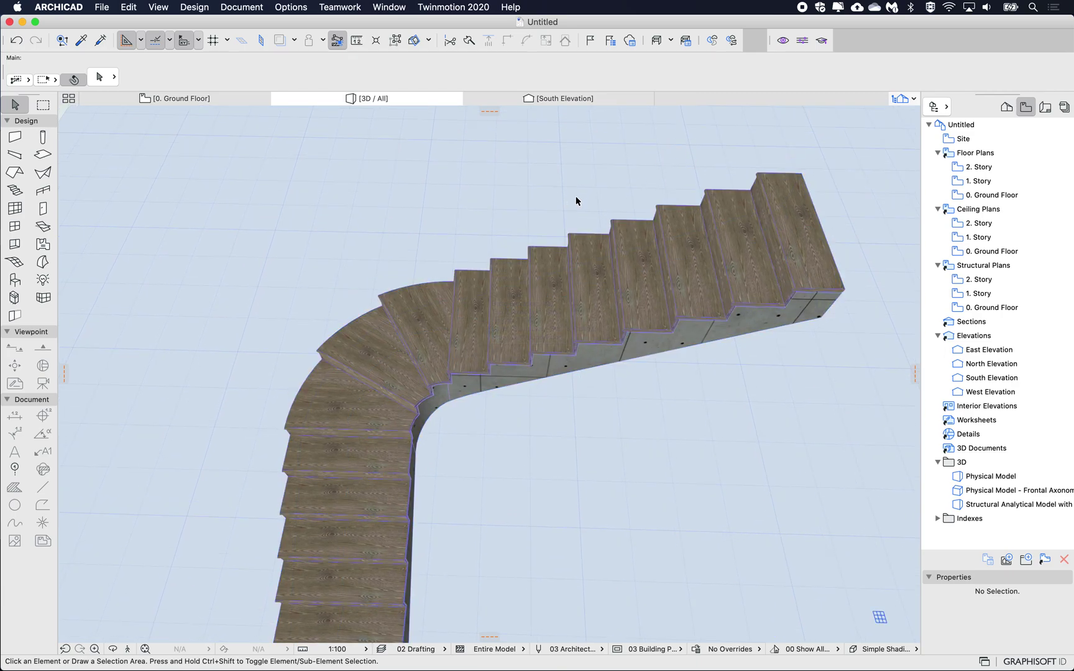